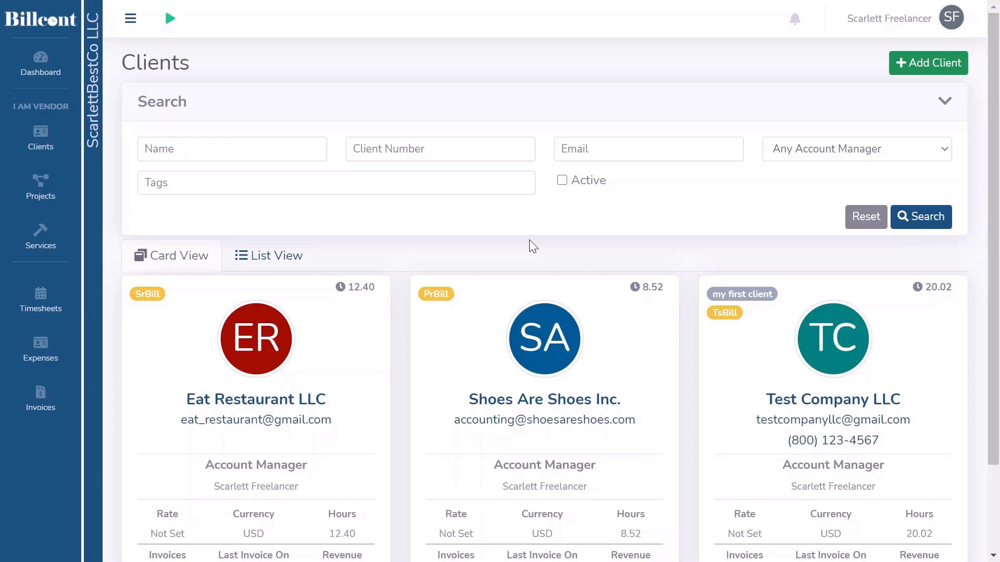
Begin a new running time entry for client Test Company LLC, project Develop Web site and task Design Profile Page.
left_click(167, 22)
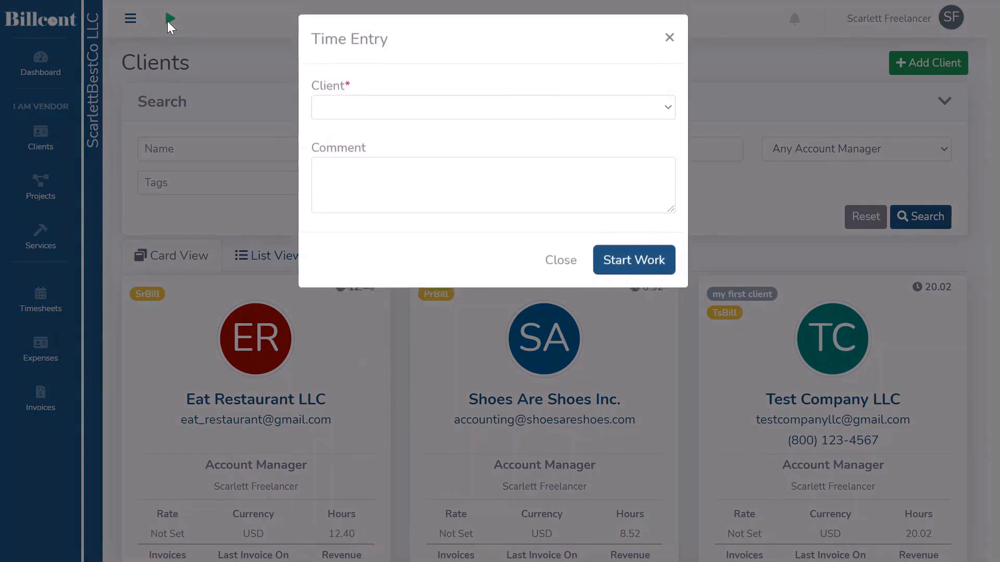
left_click(667, 116)
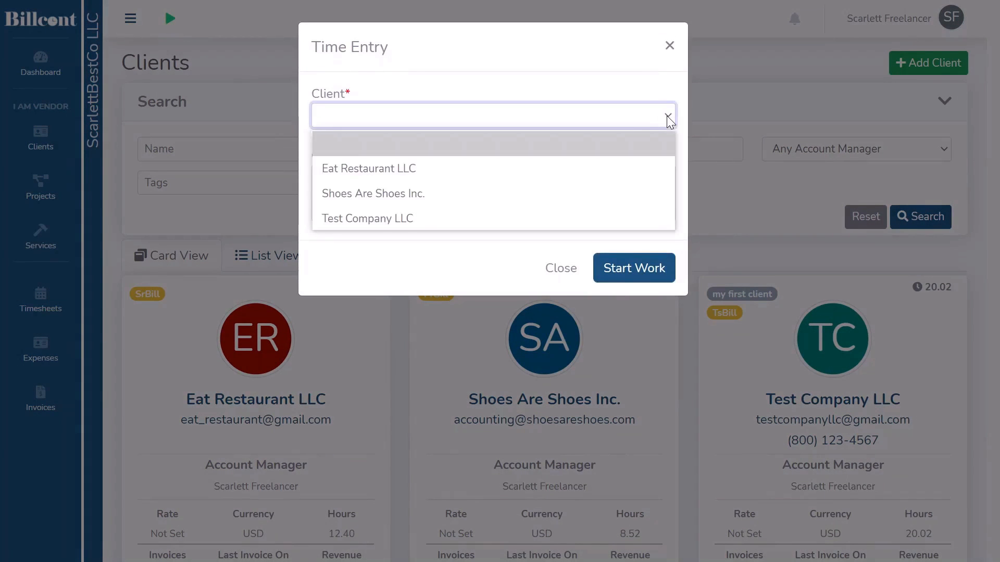
left_click(454, 218)
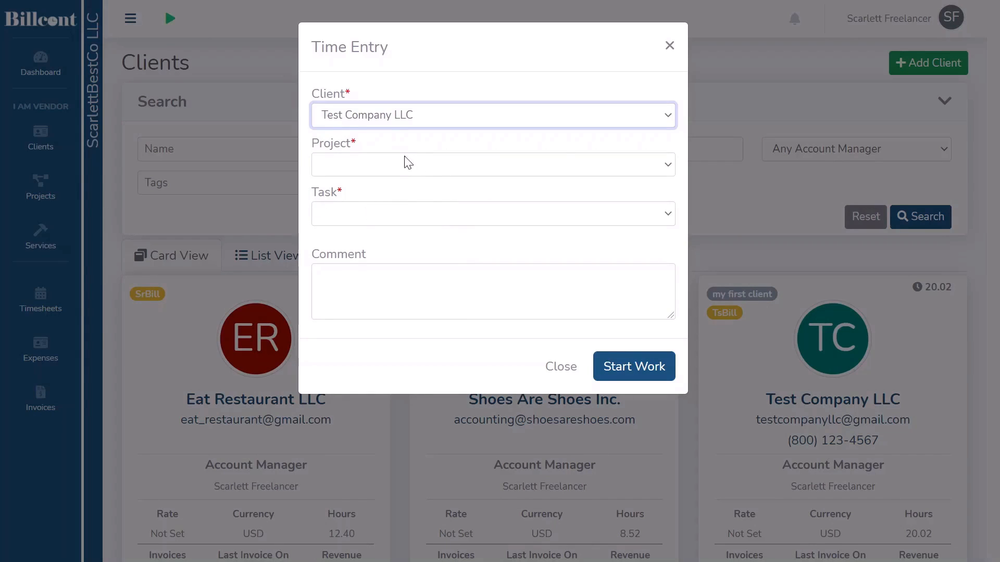
left_click(666, 164)
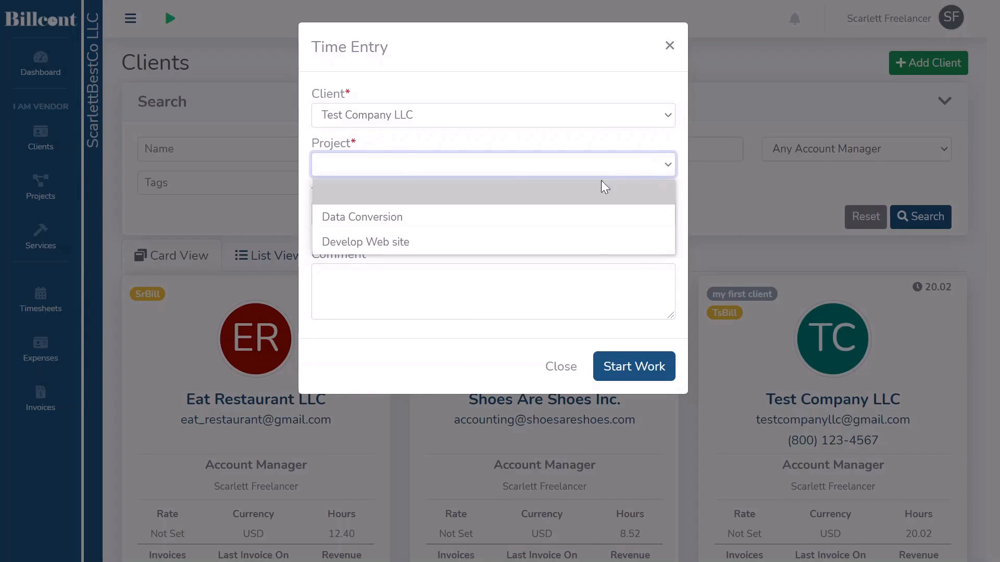
left_click(561, 240)
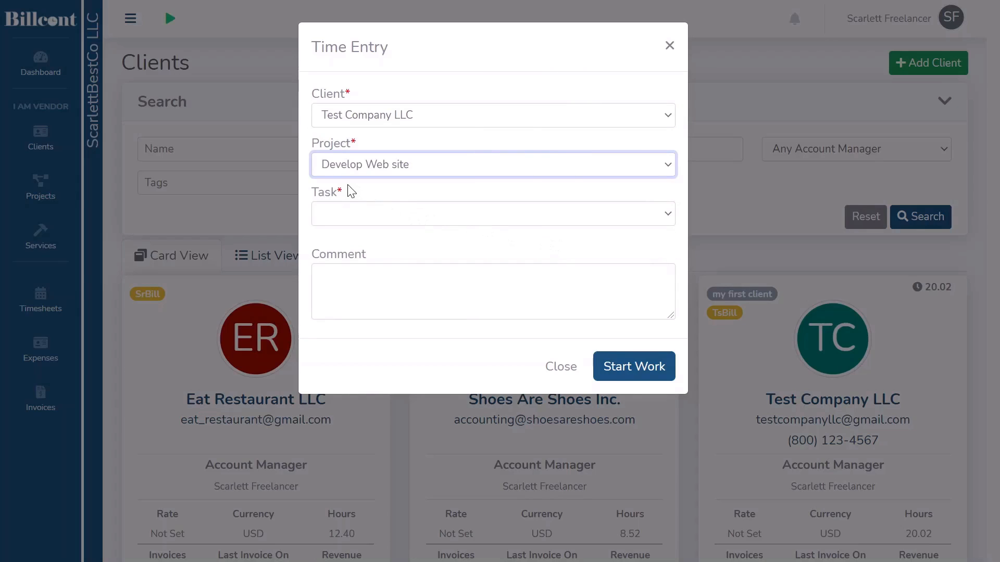
left_click(667, 215)
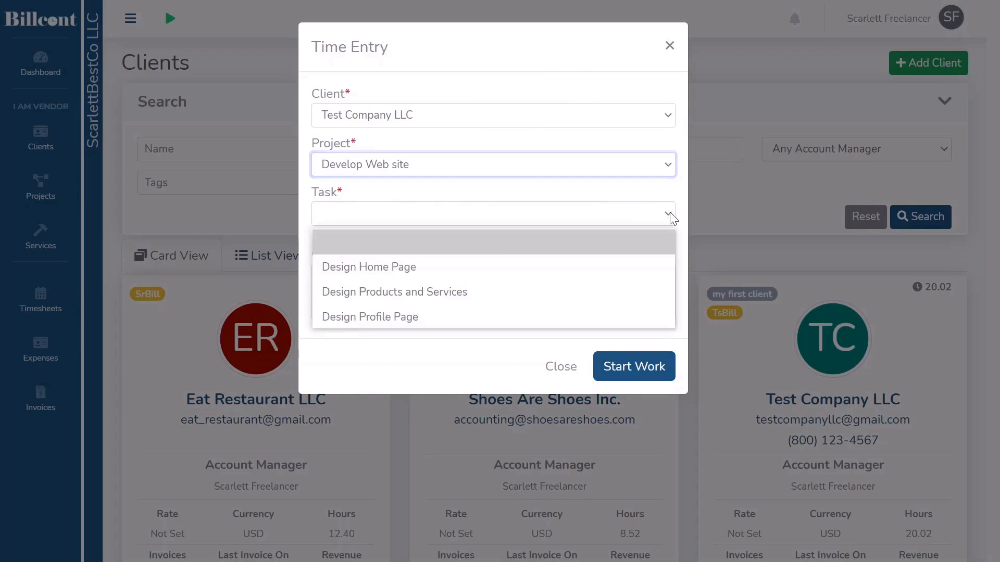
left_click(430, 318)
Add the comment "Develop design document" to the time entry and start the work timer.
left_click(430, 296)
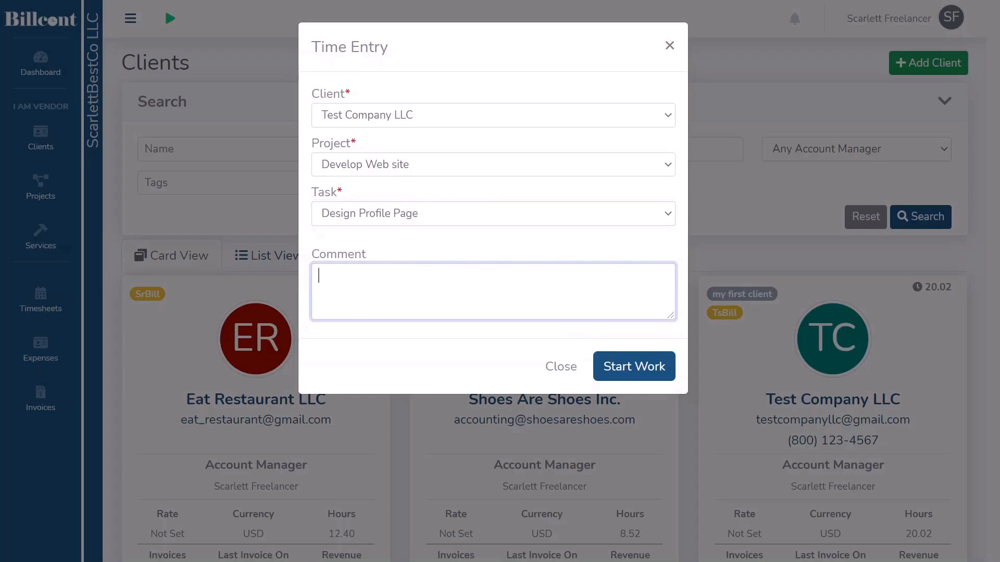
type("Develop desi")
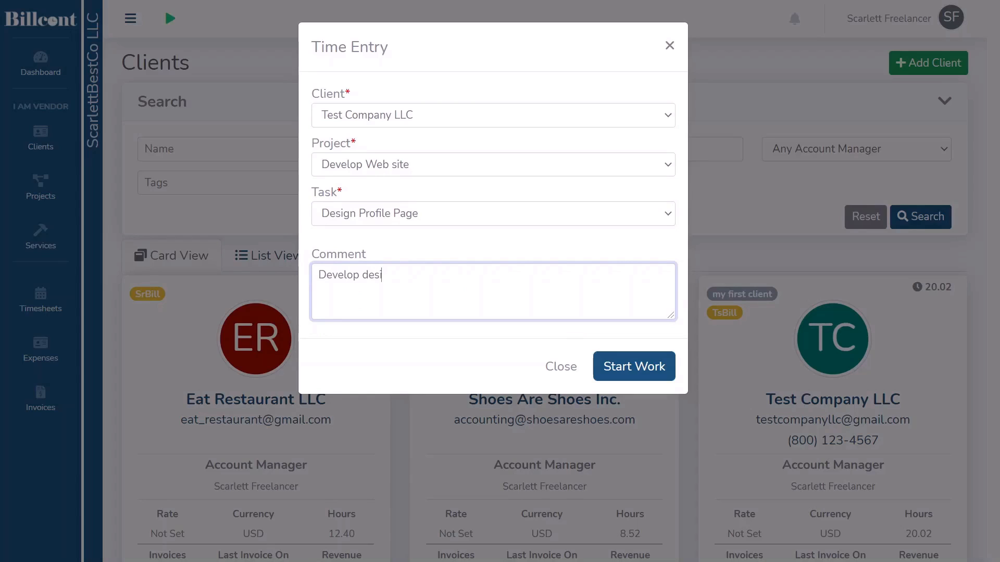
type("gn document")
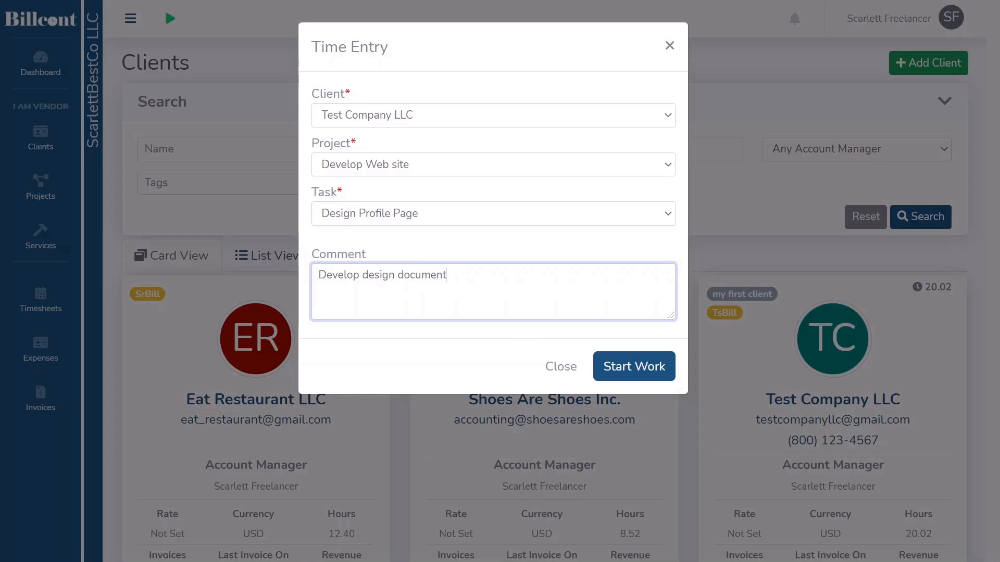
left_click(628, 367)
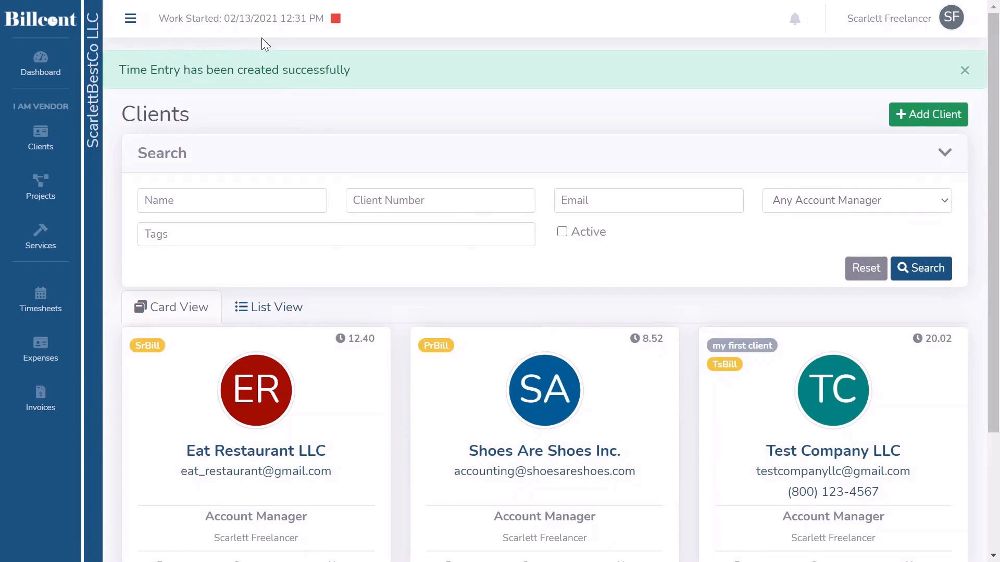
Stop the running work entry with its comment changed to "Developed the design document".
mouse_move(265, 21)
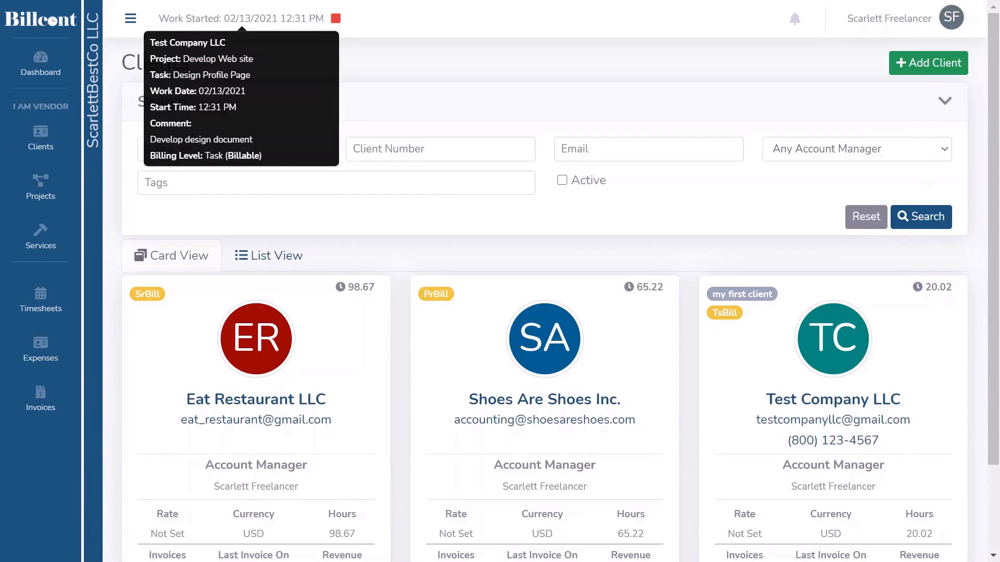
left_click(335, 20)
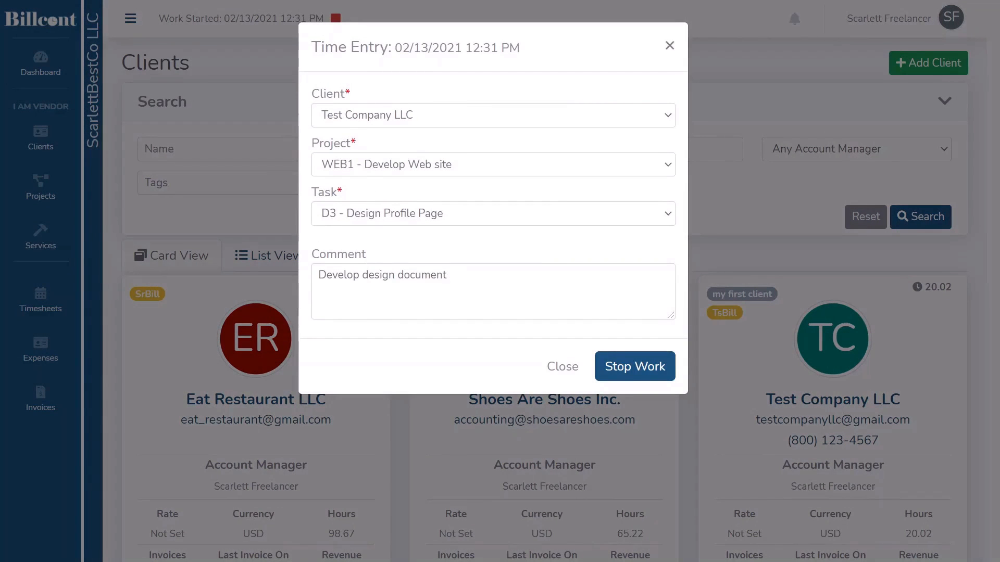
left_click(359, 275)
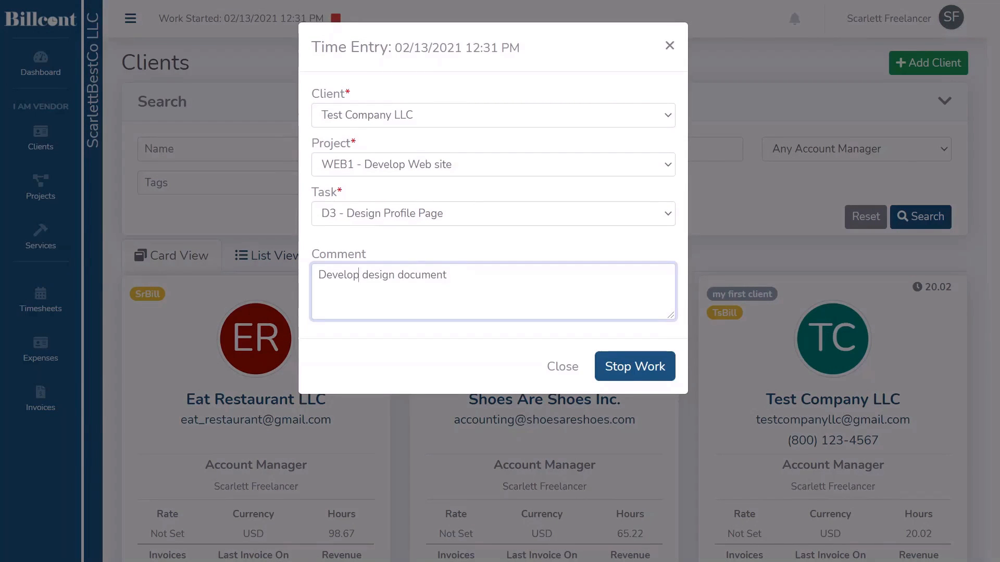
type("ed the")
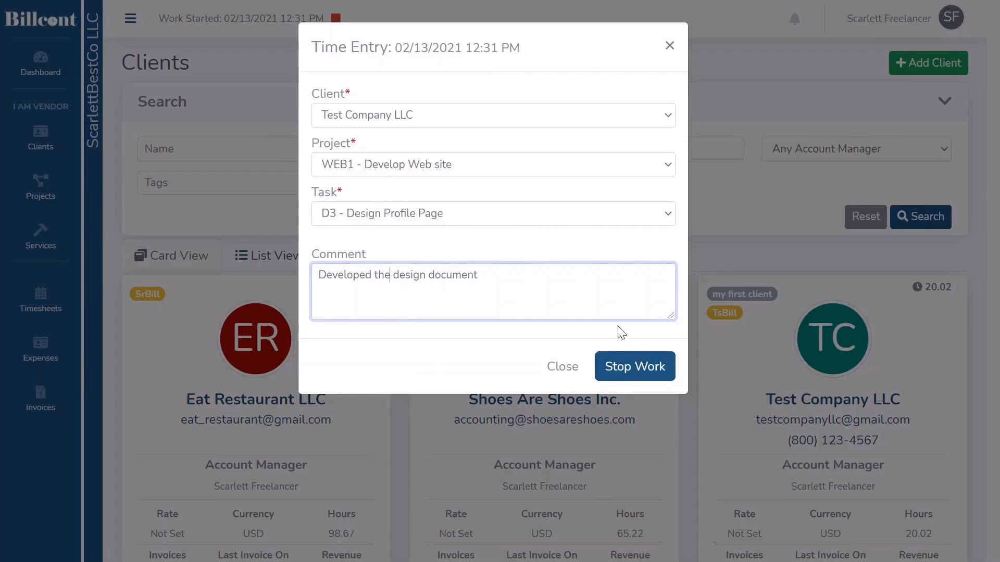
left_click(638, 371)
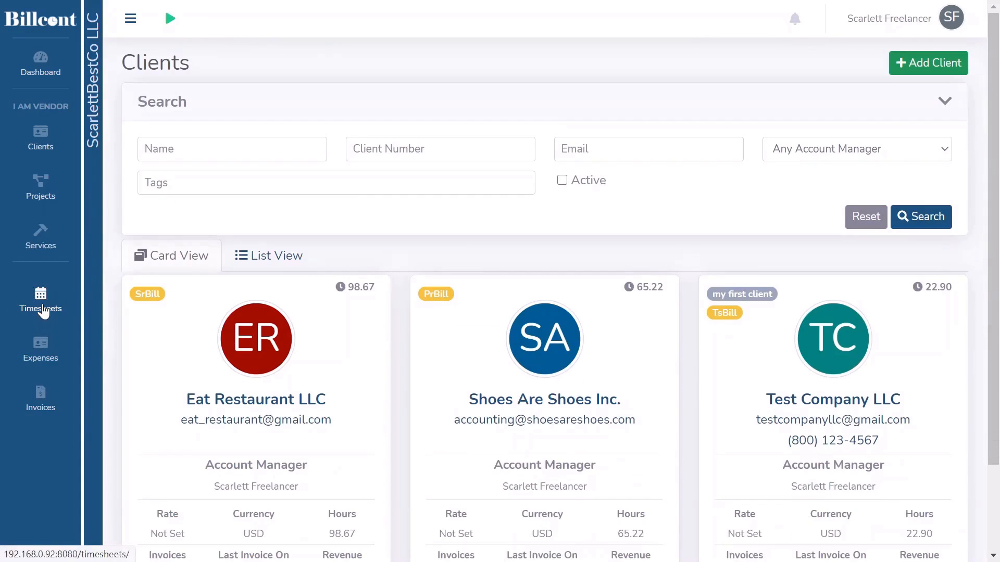
Add the comment "This week contains some extra hours which are agreed with the clients" to the 02/09/2021 - 02/15/2021 timesheet.
left_click(44, 312)
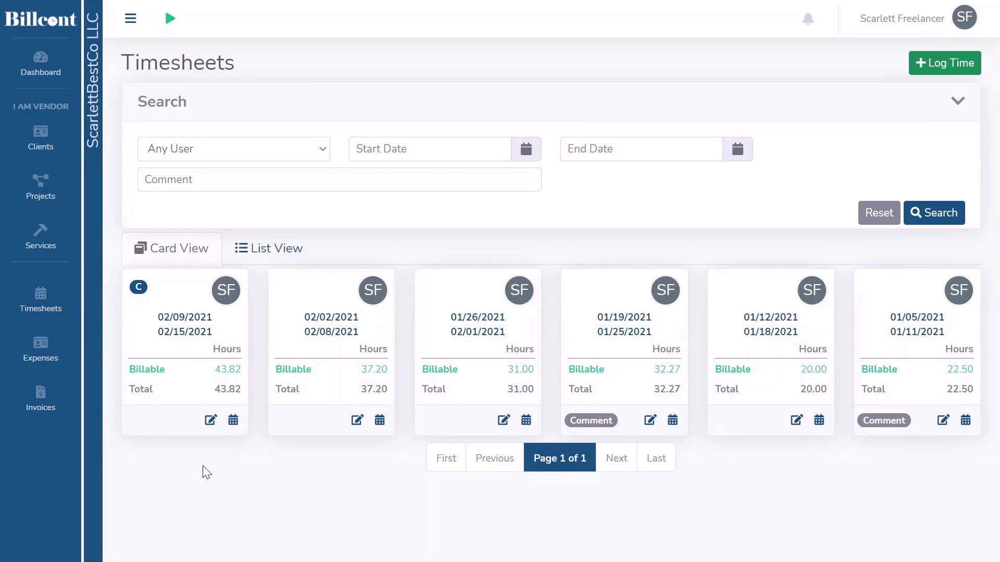
mouse_move(226, 289)
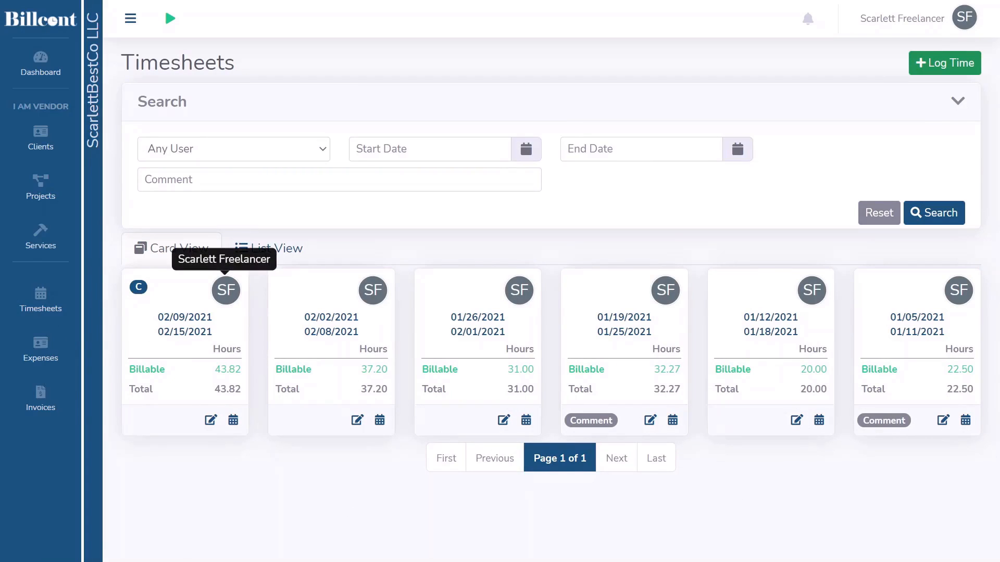
mouse_move(139, 287)
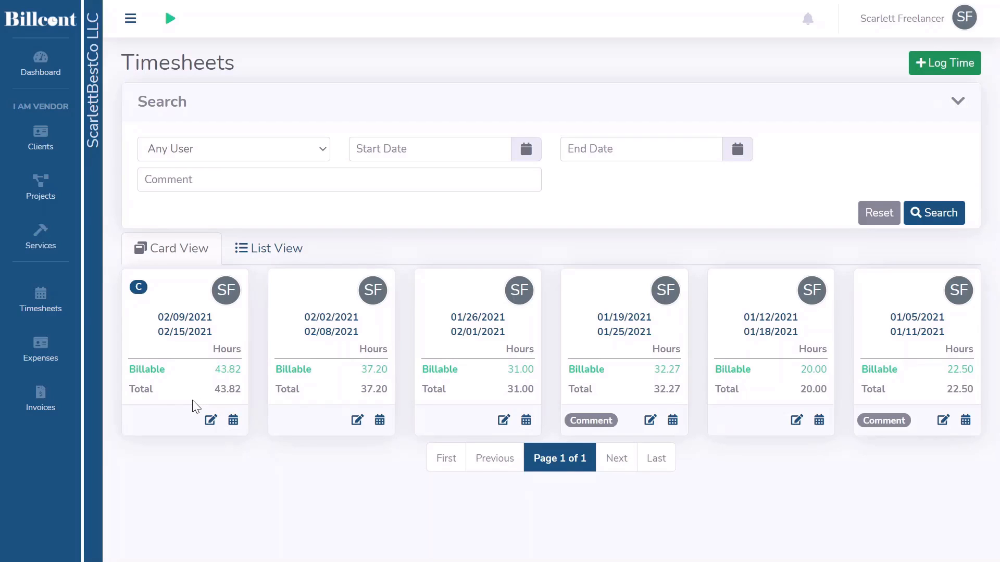
left_click(211, 420)
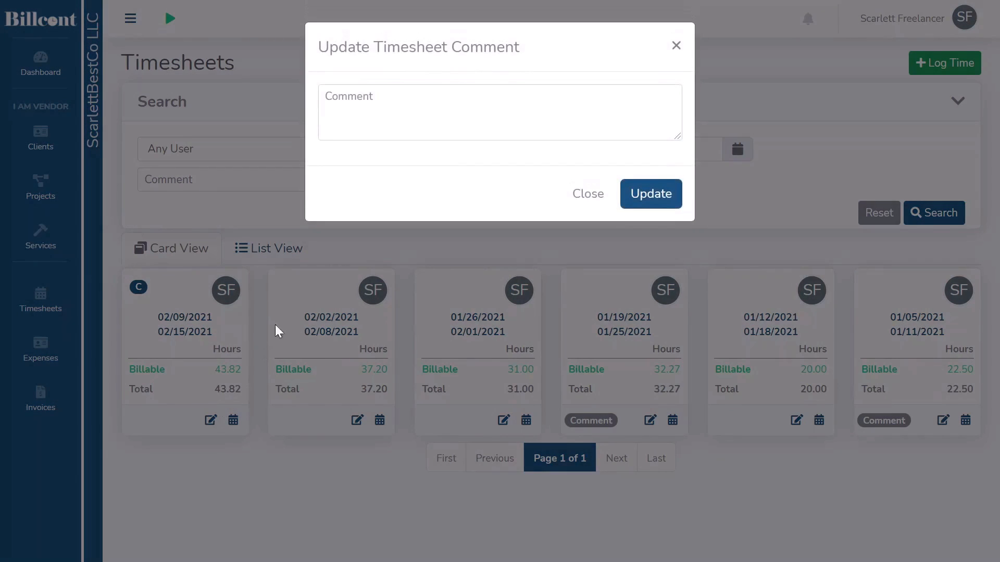
left_click(371, 110)
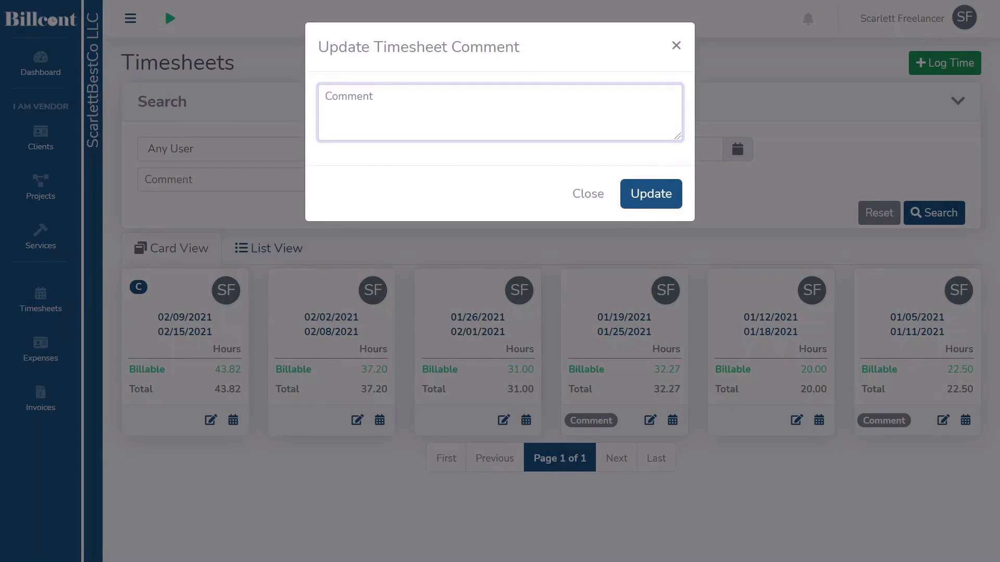
type("This week contains some extra hours which are agreed with the clients")
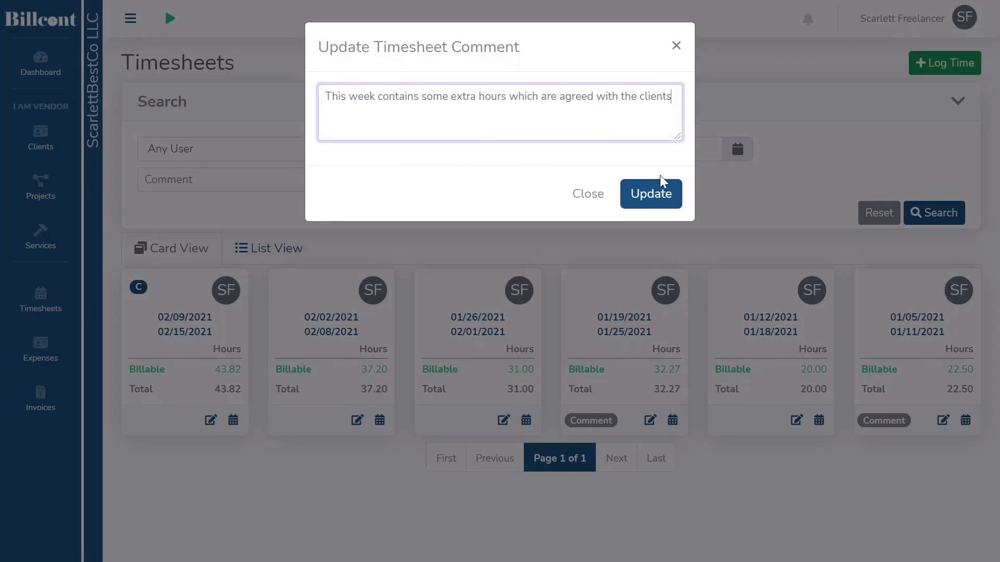
left_click(660, 196)
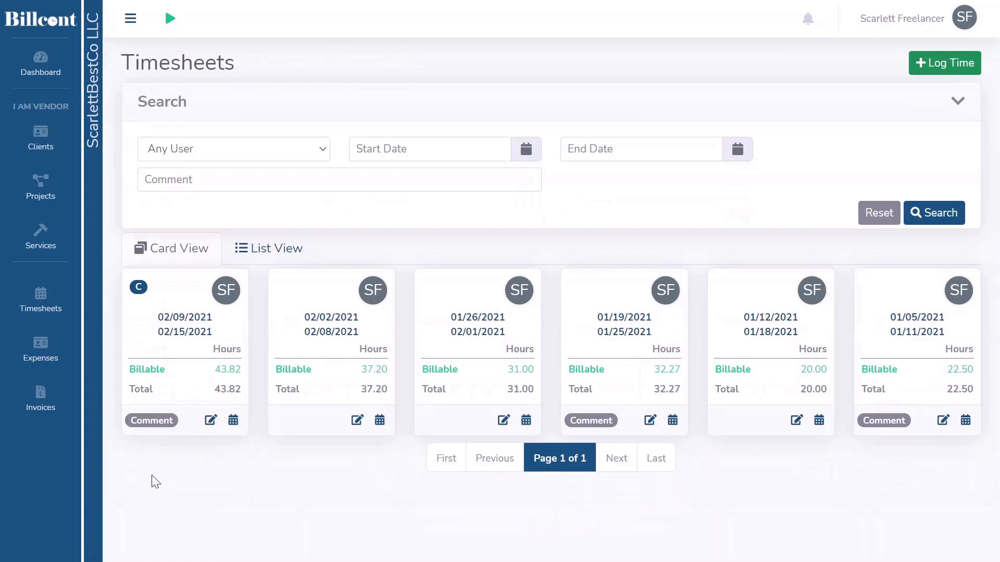
mouse_move(152, 422)
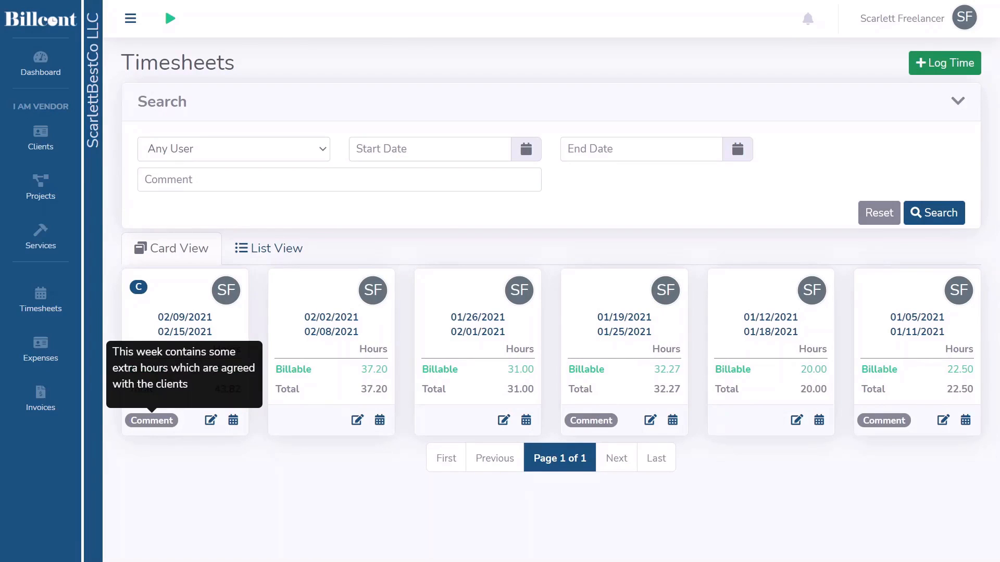
Open the time entries of the 02/09/2021 - 02/15/2021 timesheet and review the Test Company LLC entry on 02/13/2021.
left_click(234, 422)
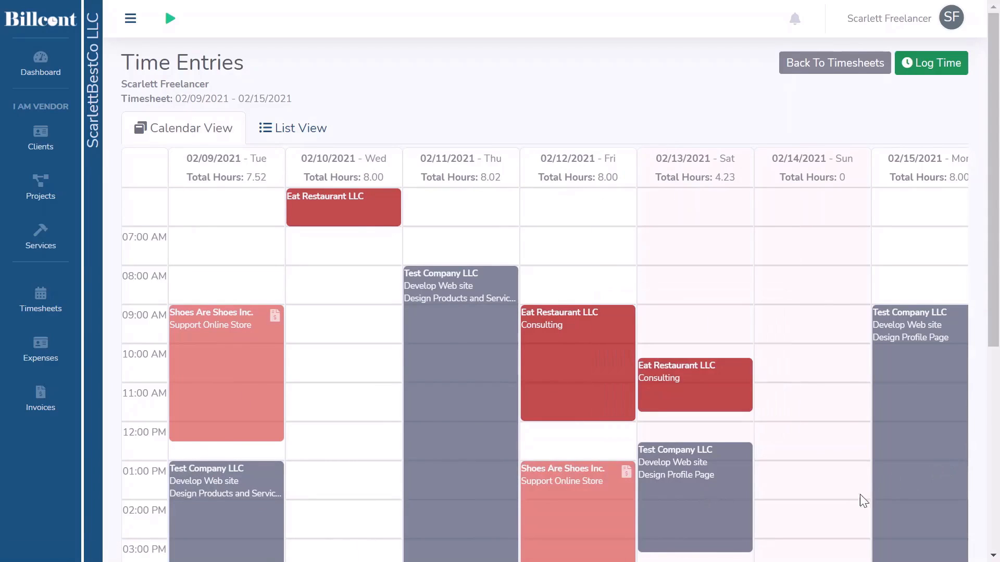
scroll(820, 507, "down", 2)
scroll(820, 506, "down", 3)
mouse_move(715, 258)
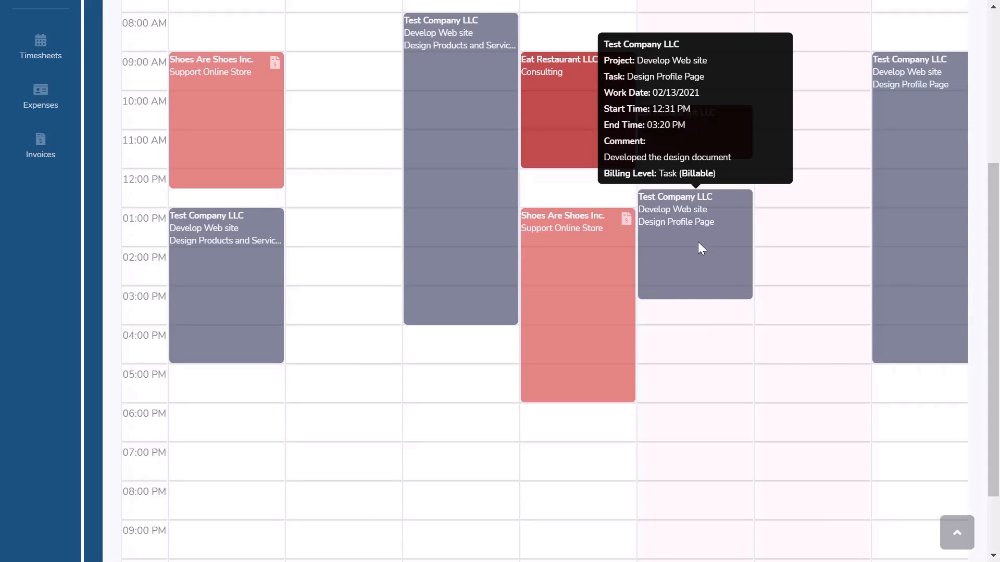
mouse_move(599, 255)
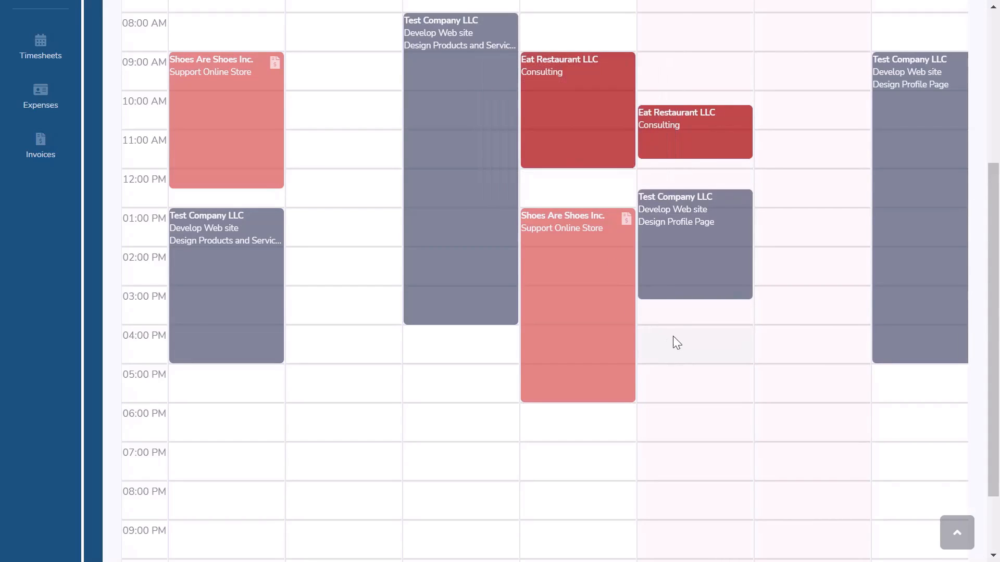
Update the Test Company LLC time entry on 02/13/2021 with an end time of 4:20 PM.
mouse_move(696, 277)
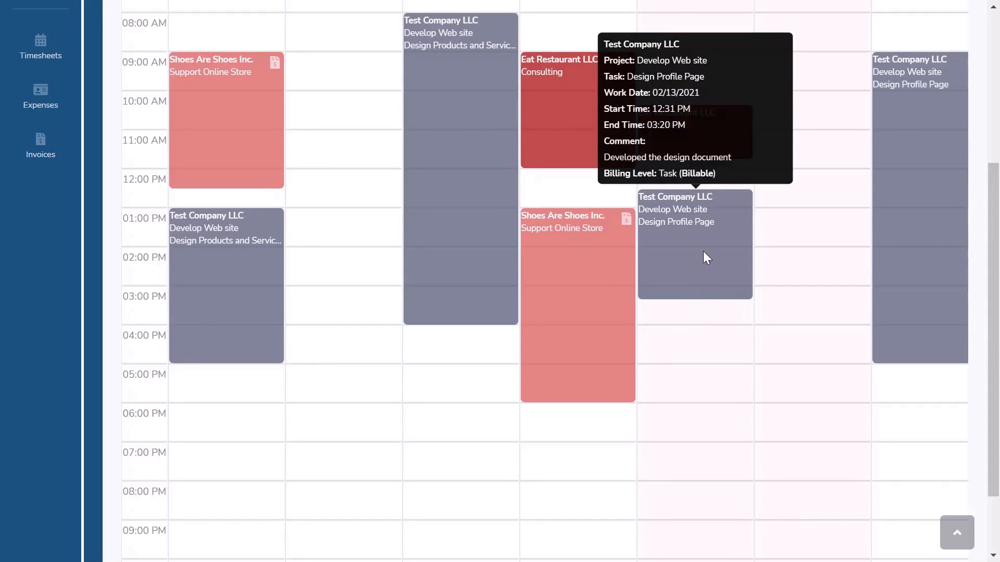
right_click(707, 257)
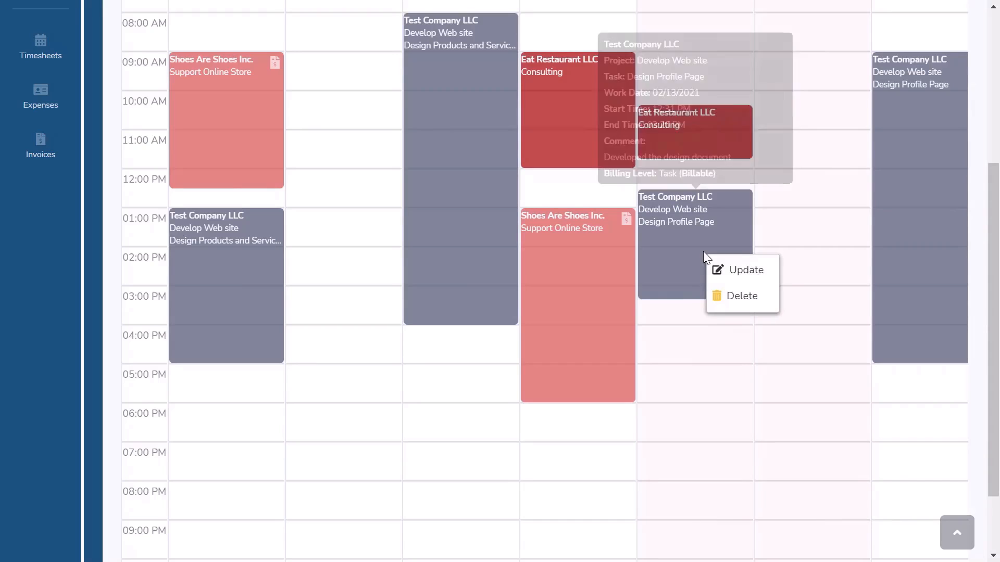
left_click(723, 271)
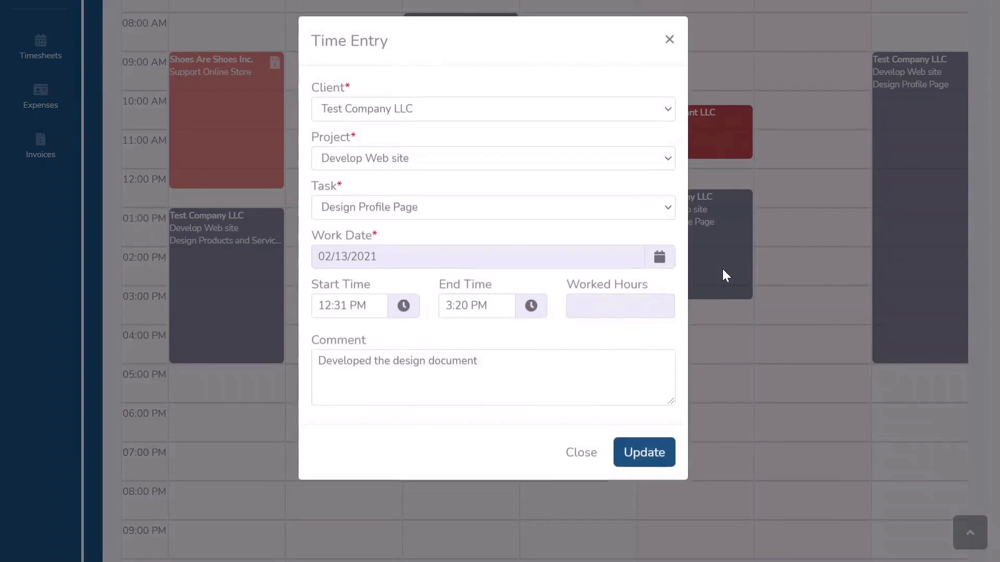
left_click(532, 312)
left_click(467, 359)
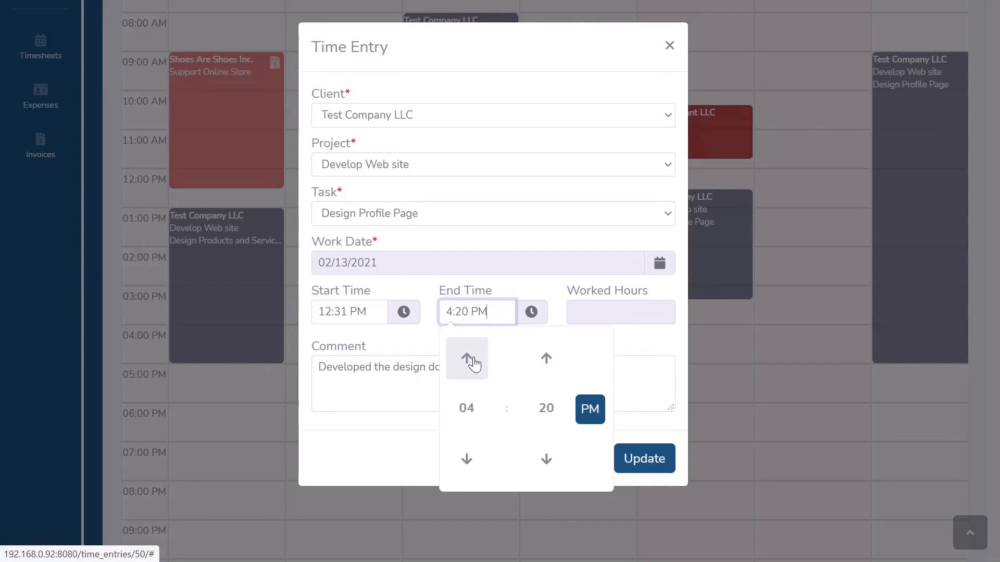
left_click(650, 348)
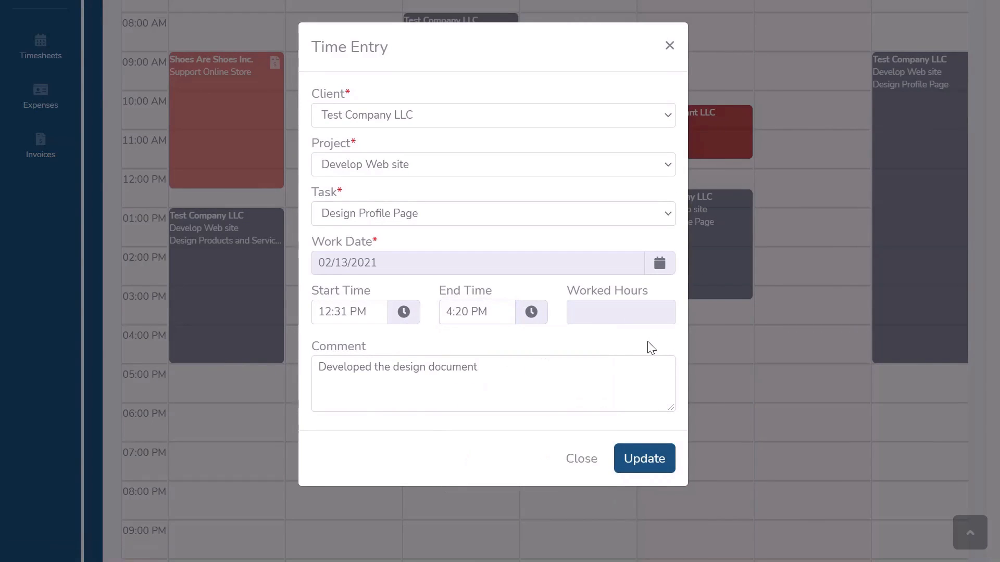
left_click(647, 461)
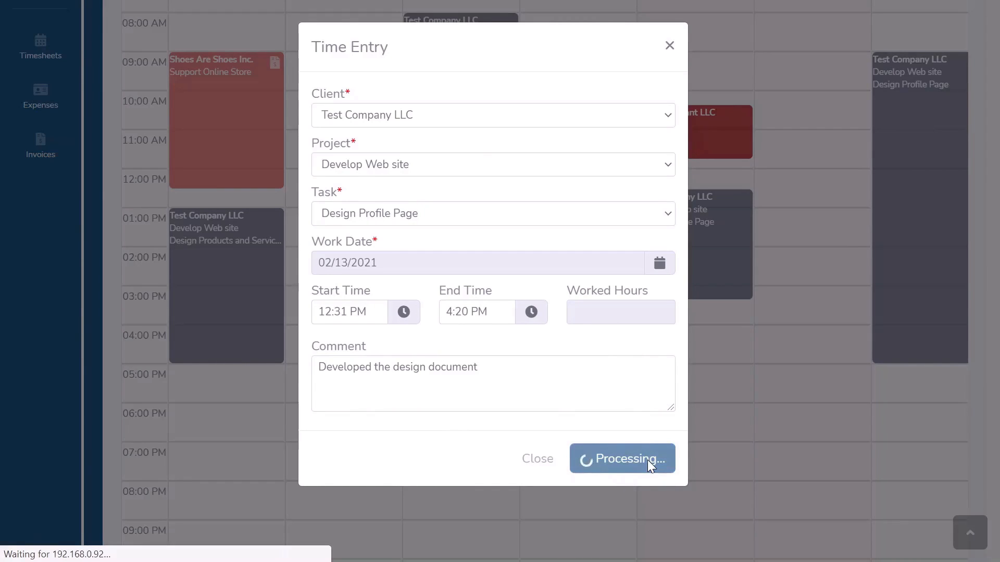
Delete the Test Company LLC time entry of 02/13/2021 from the timesheet.
scroll(707, 436, "down", 5)
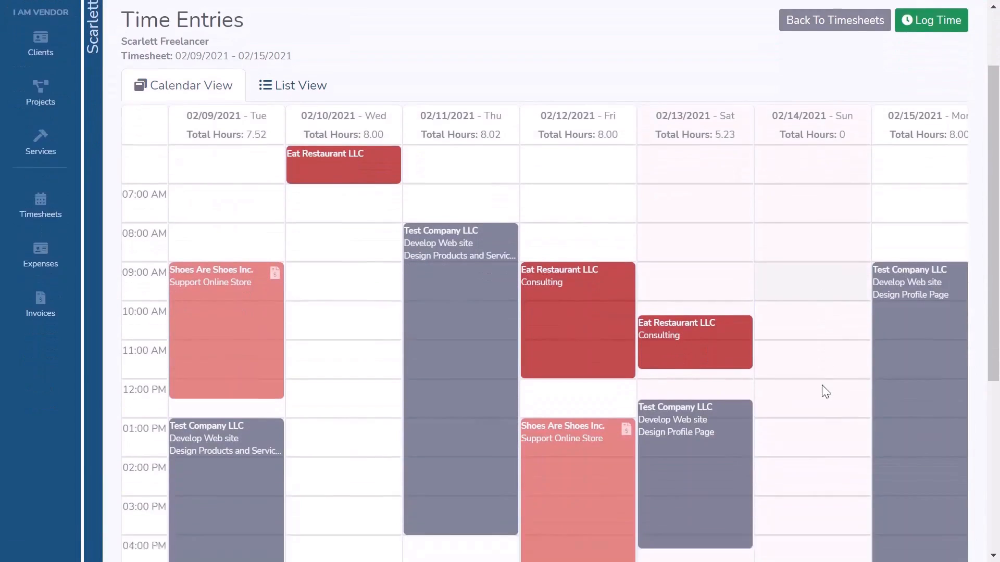
mouse_move(704, 339)
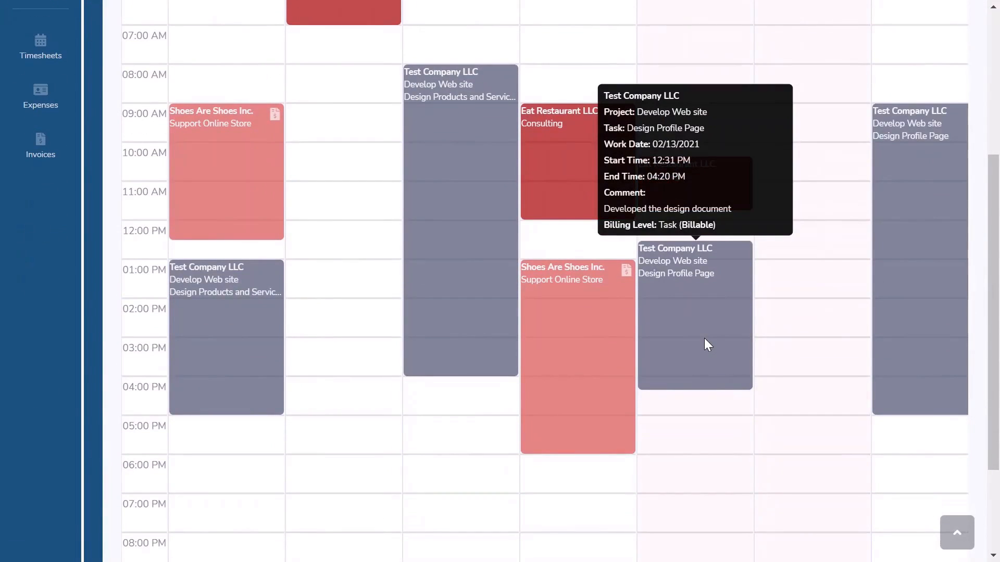
right_click(704, 339)
scroll(704, 338, "down", 1)
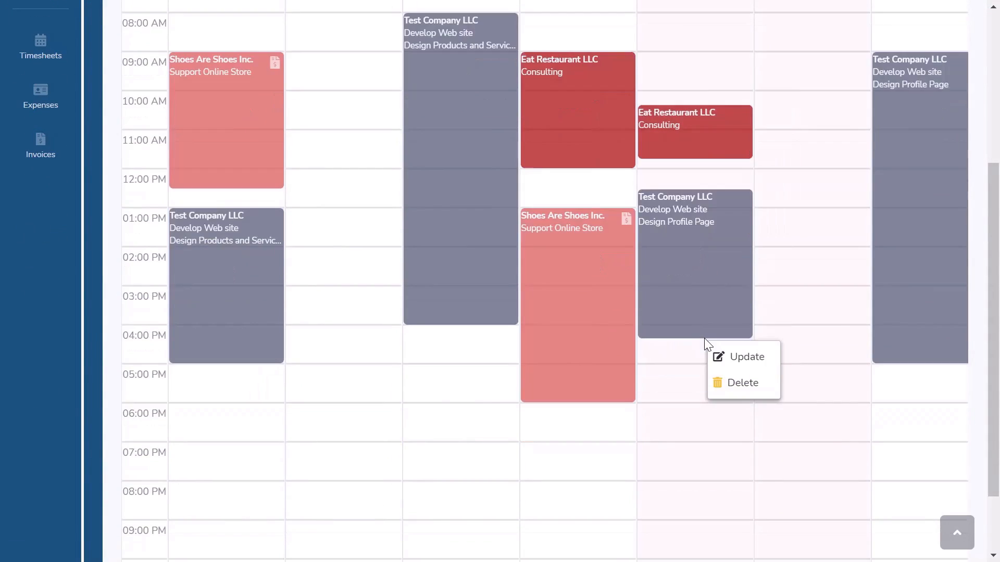
left_click(740, 383)
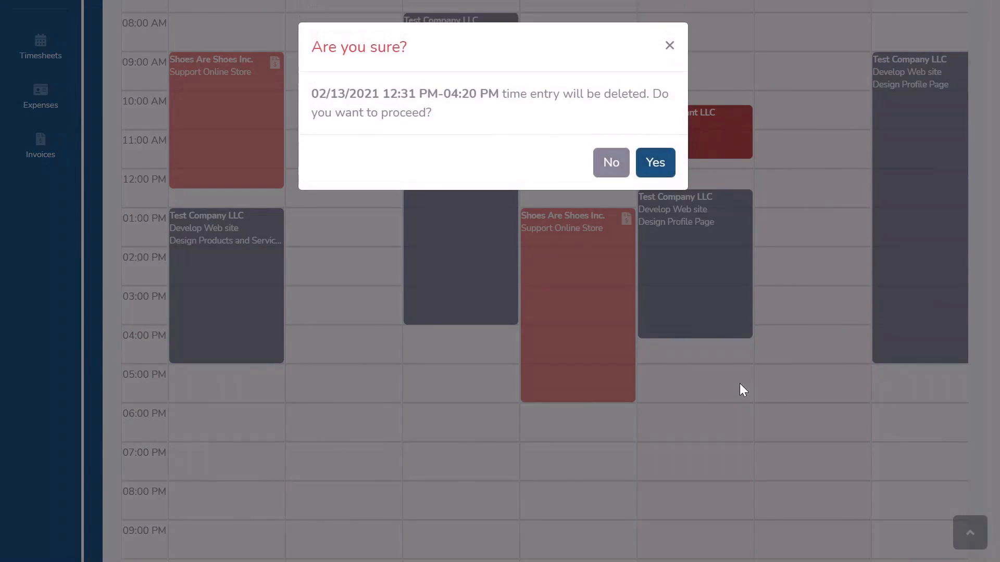
left_click(665, 168)
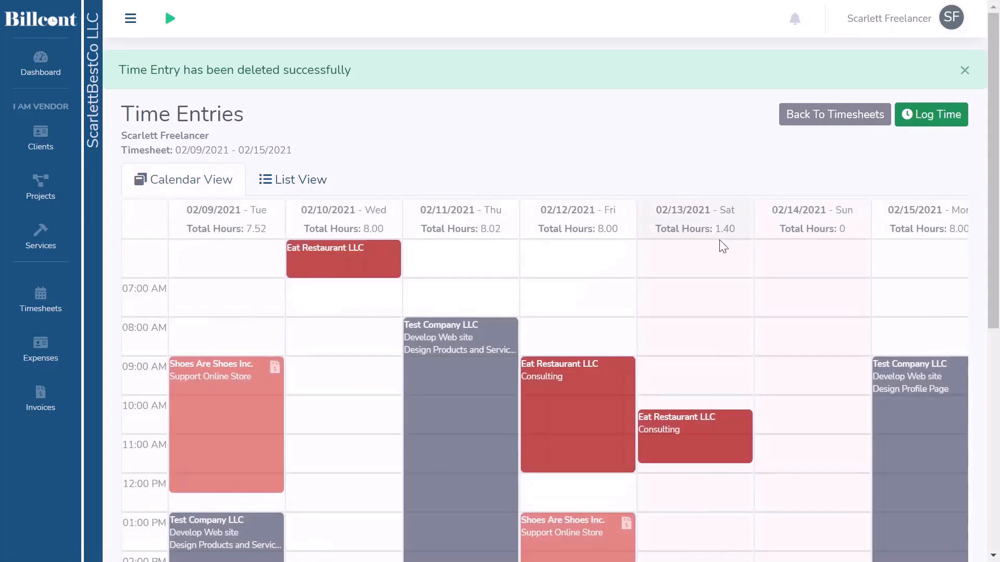
scroll(721, 245, "down", 5)
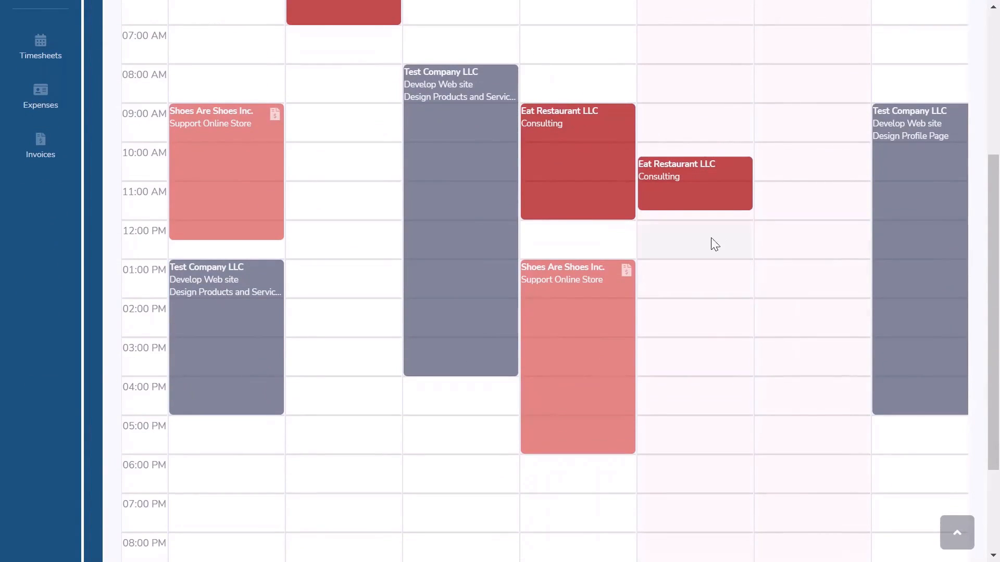
Start logging a new time entry dated 02/14/2021 for the client Eat Restaurant LLC with the Consulting service.
scroll(783, 291, "up", 5)
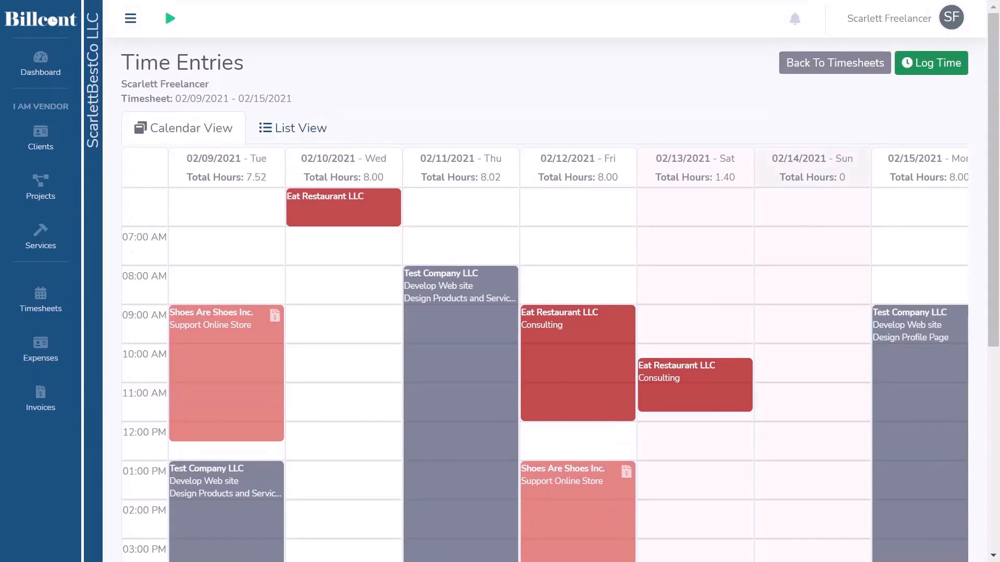
left_click(930, 64)
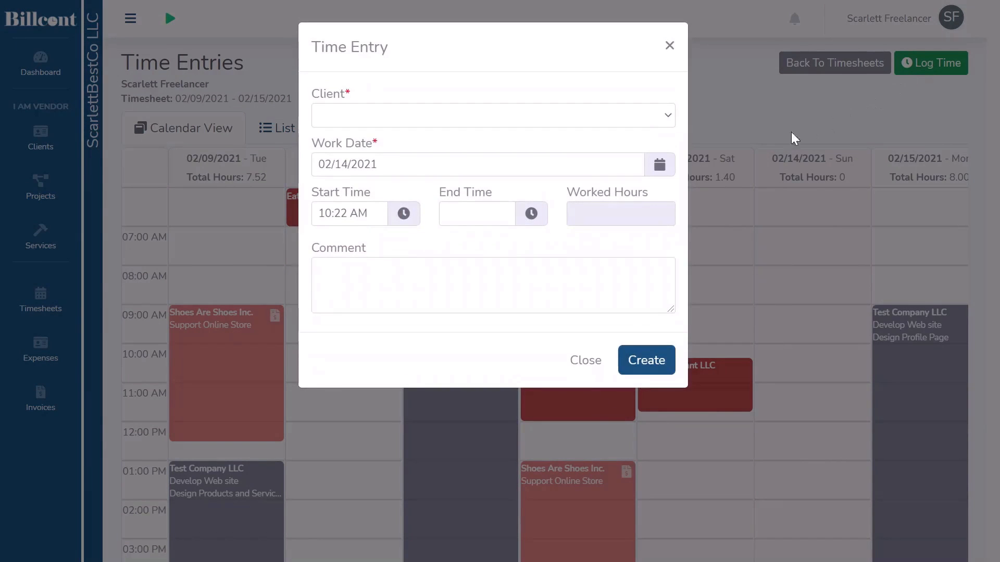
left_click_drag(383, 165, 306, 165)
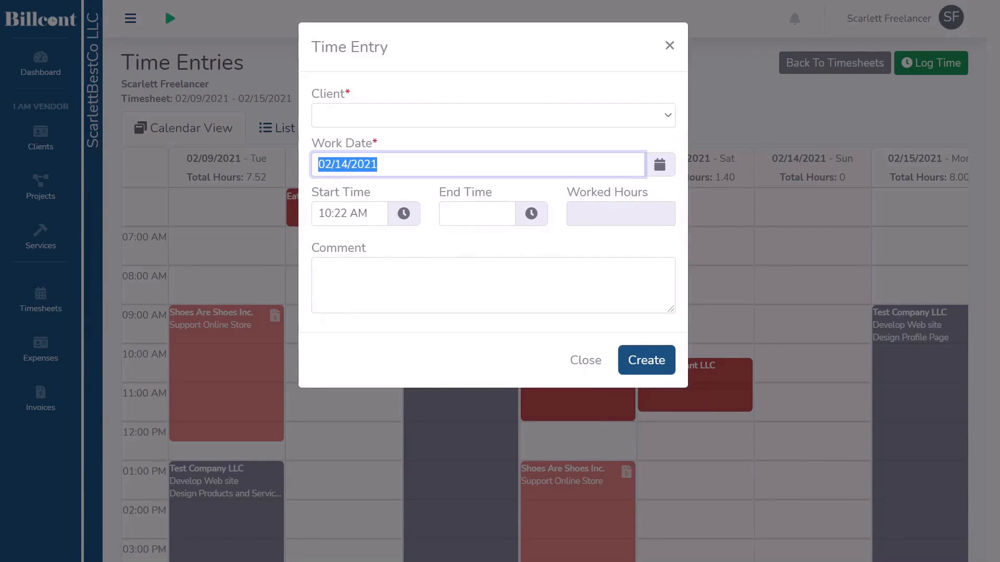
left_click(662, 166)
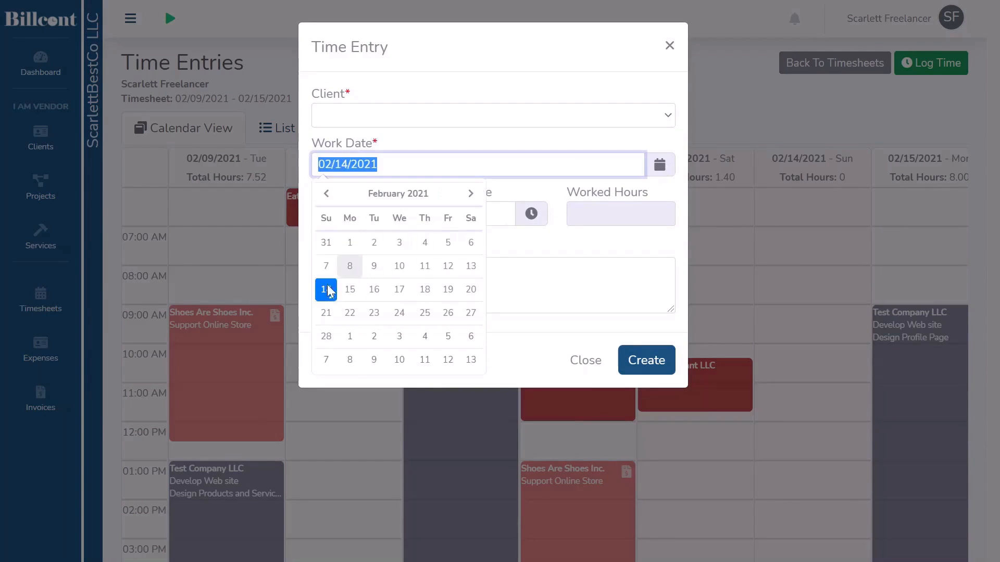
left_click(325, 290)
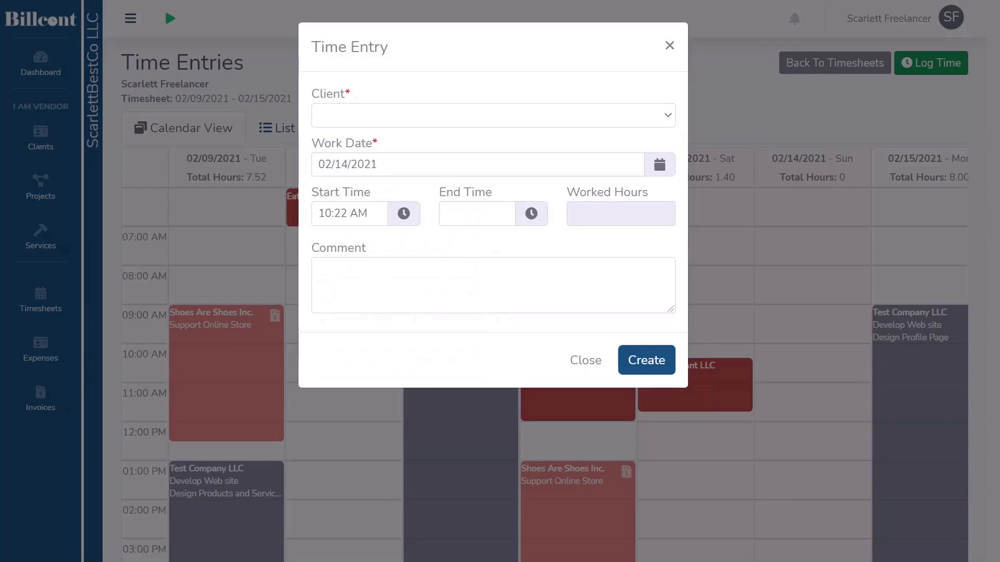
left_click(669, 117)
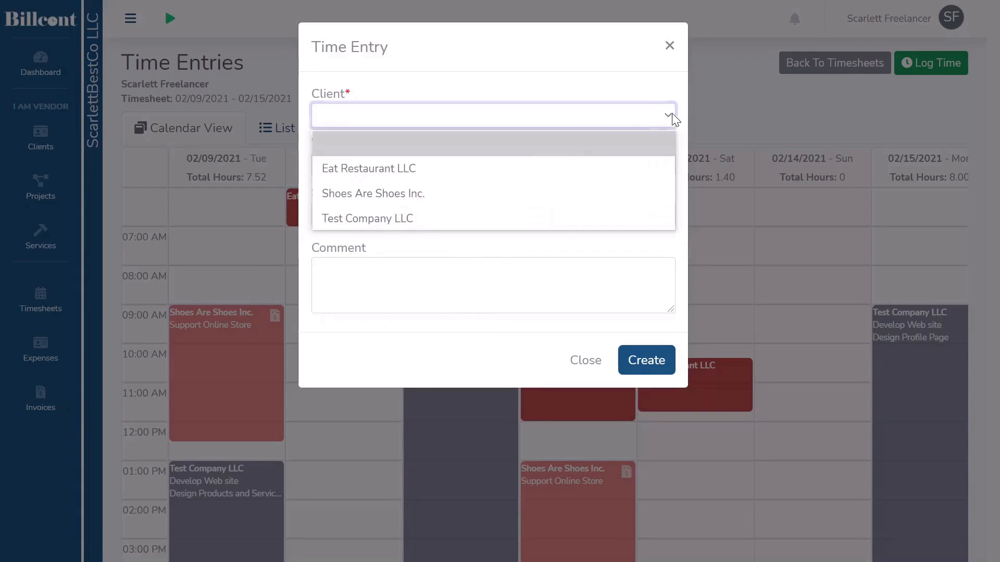
left_click(428, 172)
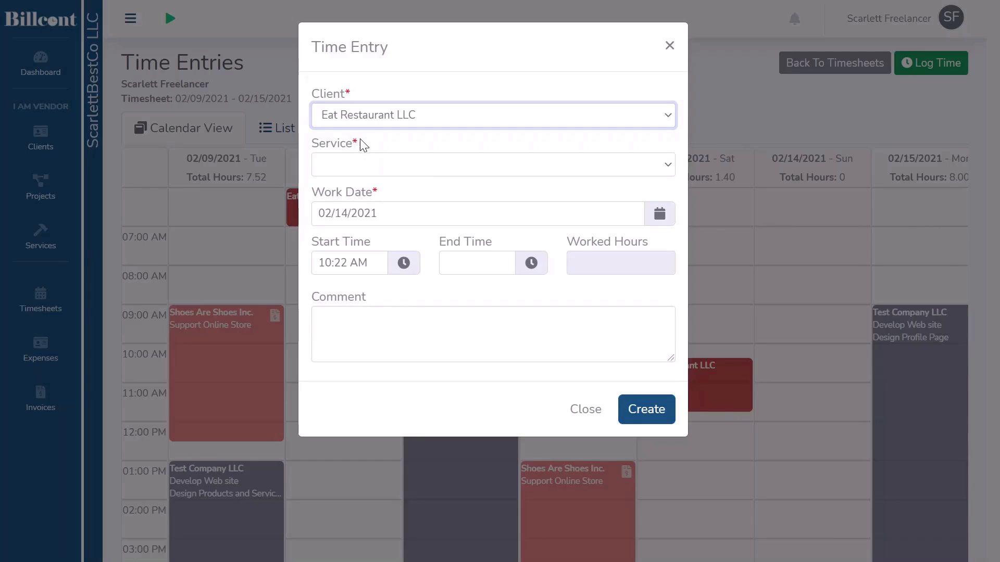
left_click(668, 166)
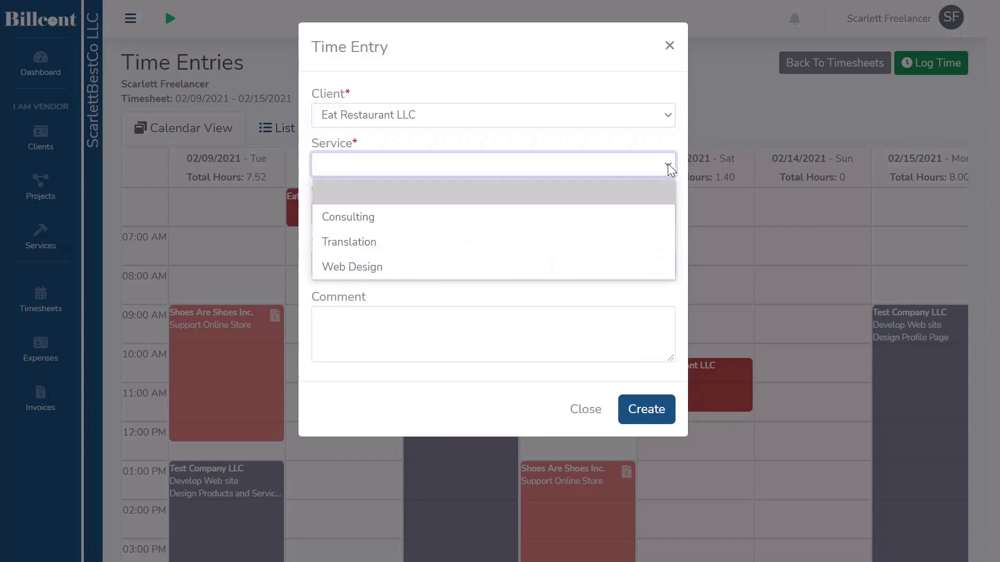
left_click(557, 219)
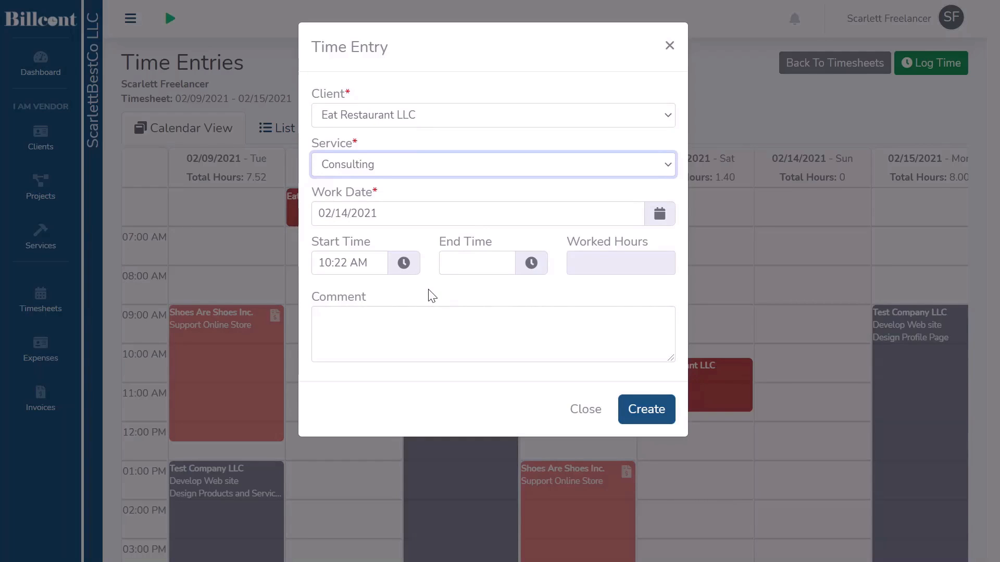
Create the entry without a start time, using 5 worked hours and the comment "Answered client's questions".
left_click(350, 263)
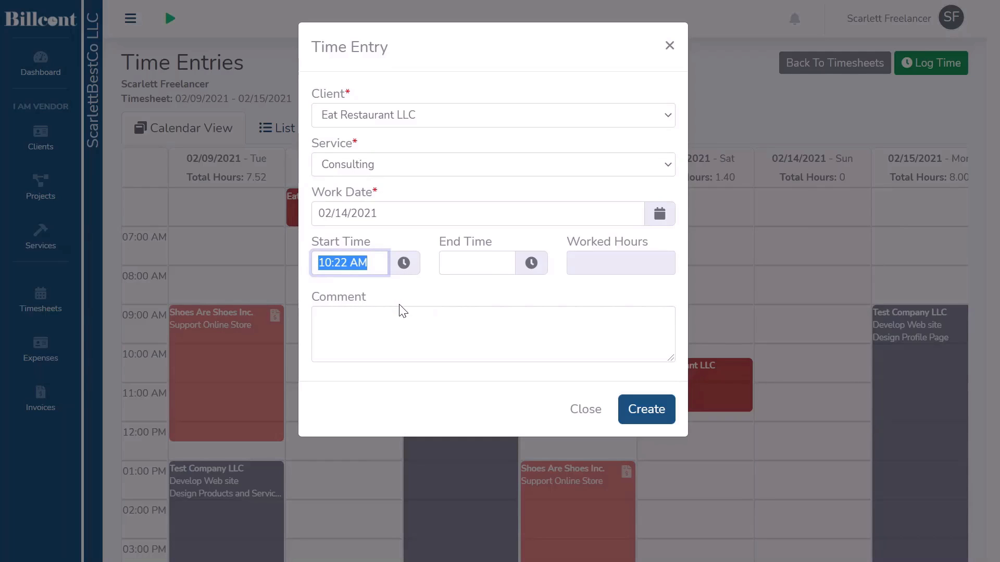
key("BackSpace")
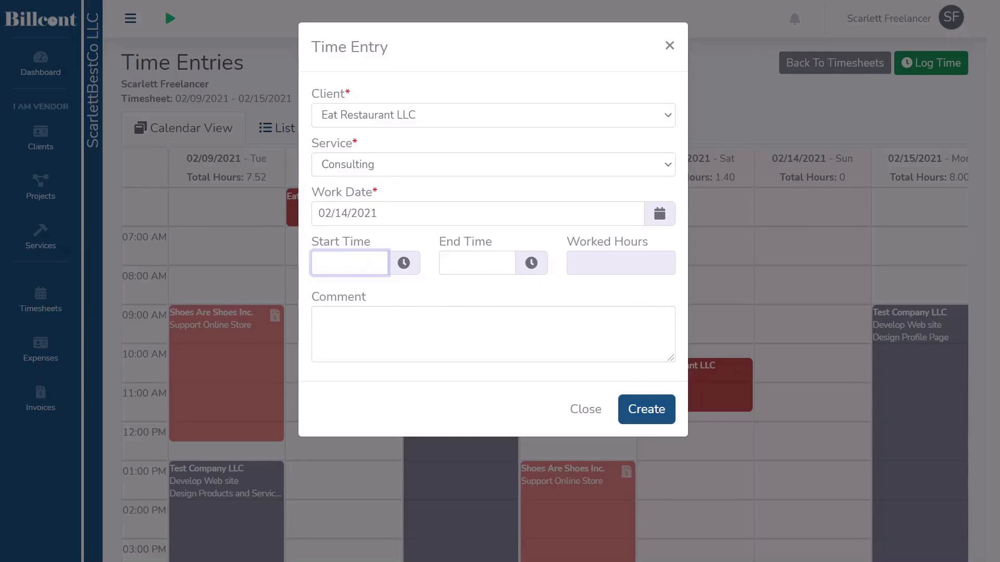
left_click(615, 263)
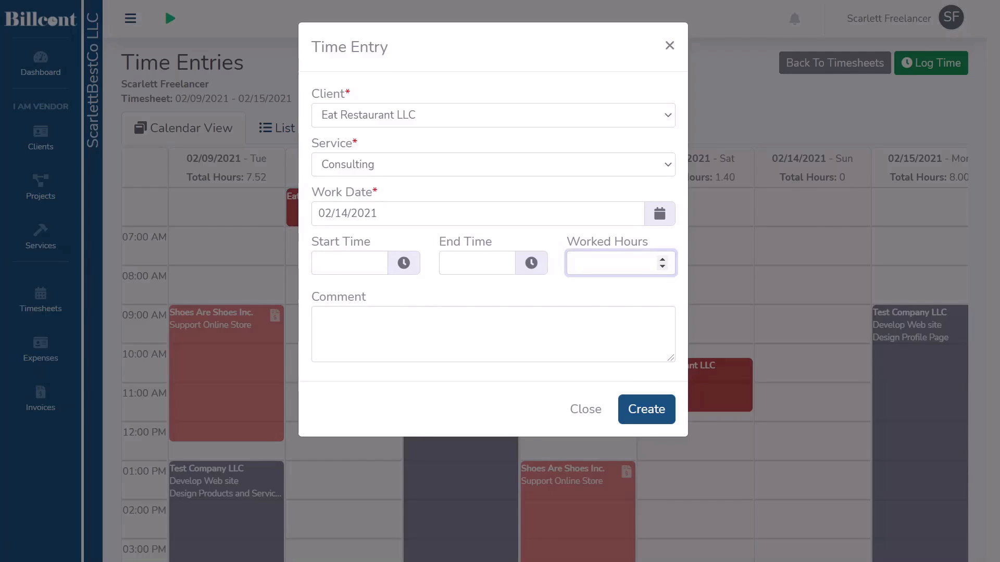
type("5")
left_click(318, 318)
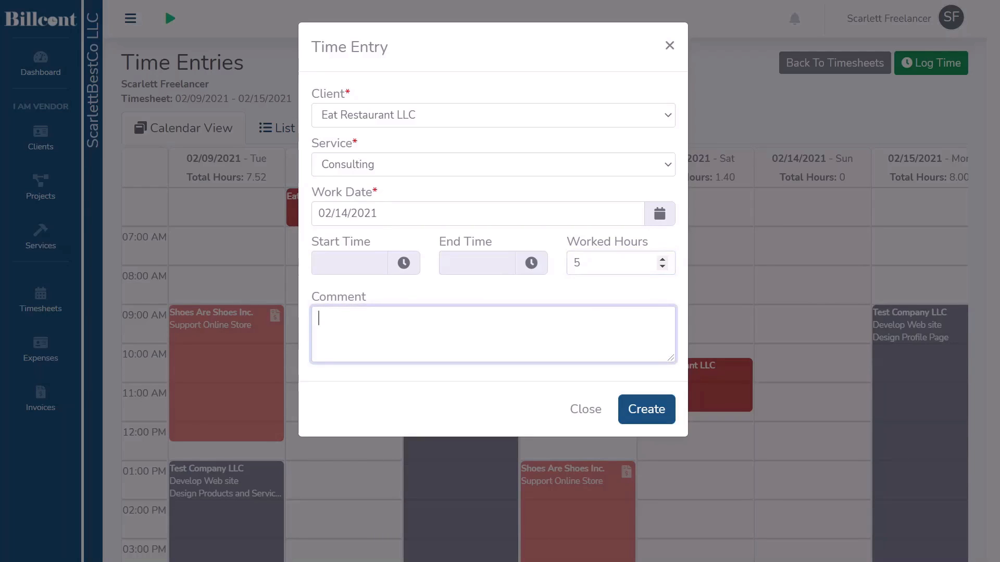
type("Answered client's ")
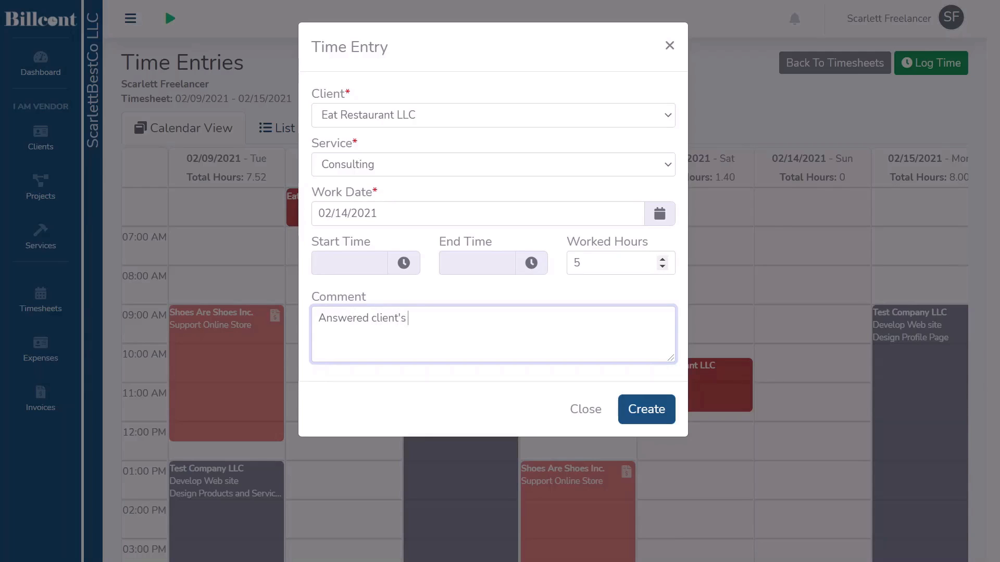
type("questions")
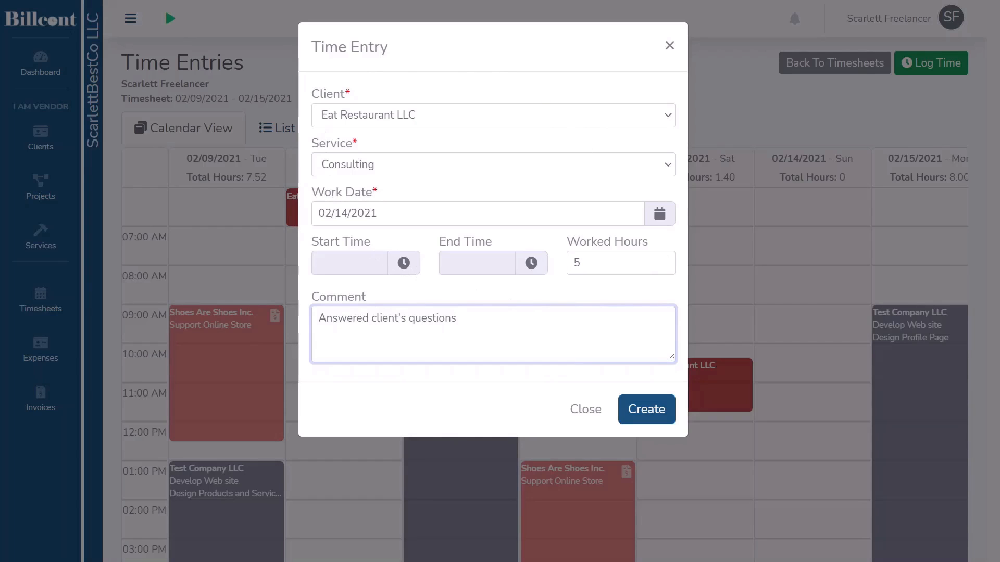
left_click(642, 414)
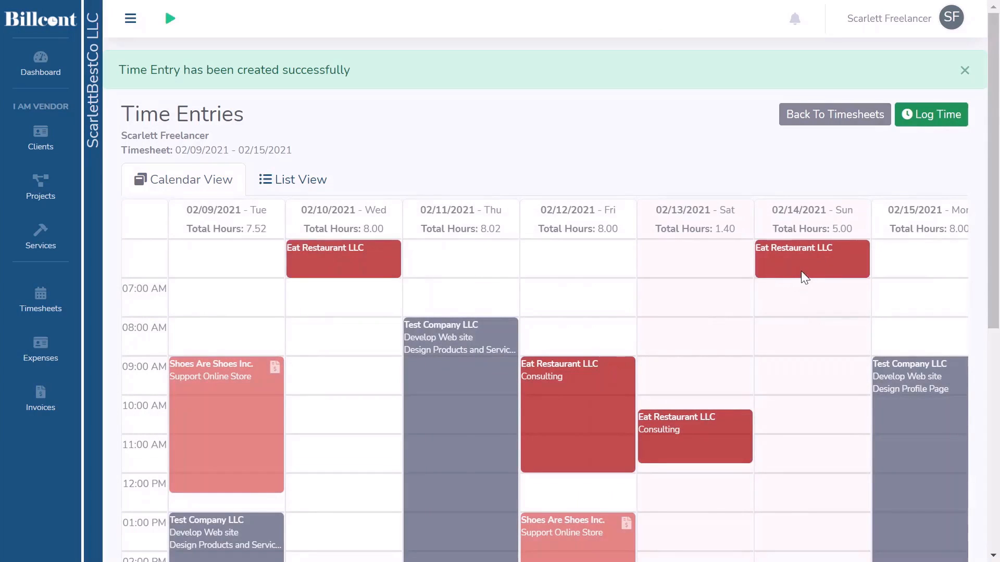
mouse_move(801, 271)
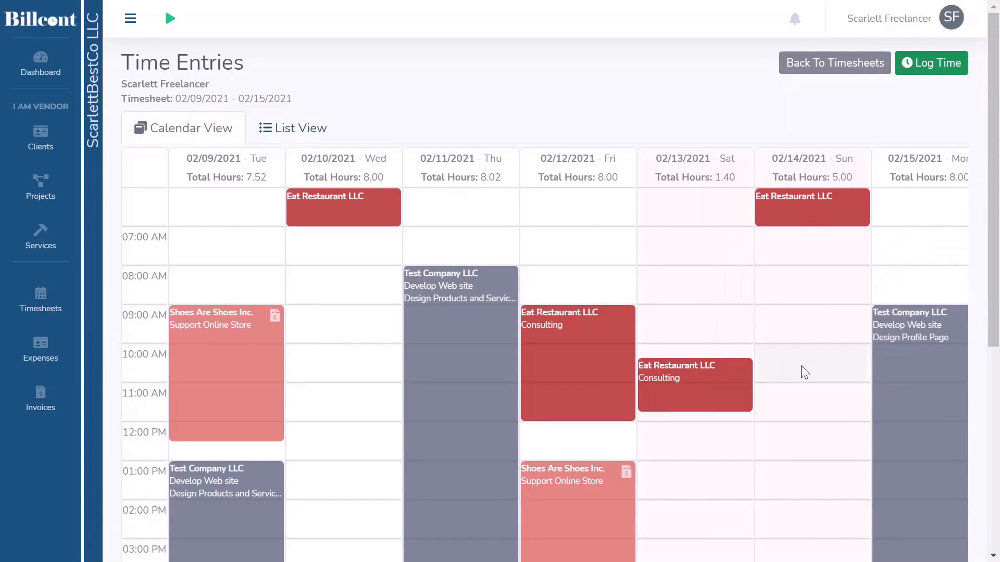
Create a Consulting time entry for Eat Restaurant LLC in the 11:00 AM to 11:59 AM calendar slot on 02/14/2021.
scroll(811, 436, "down", 2)
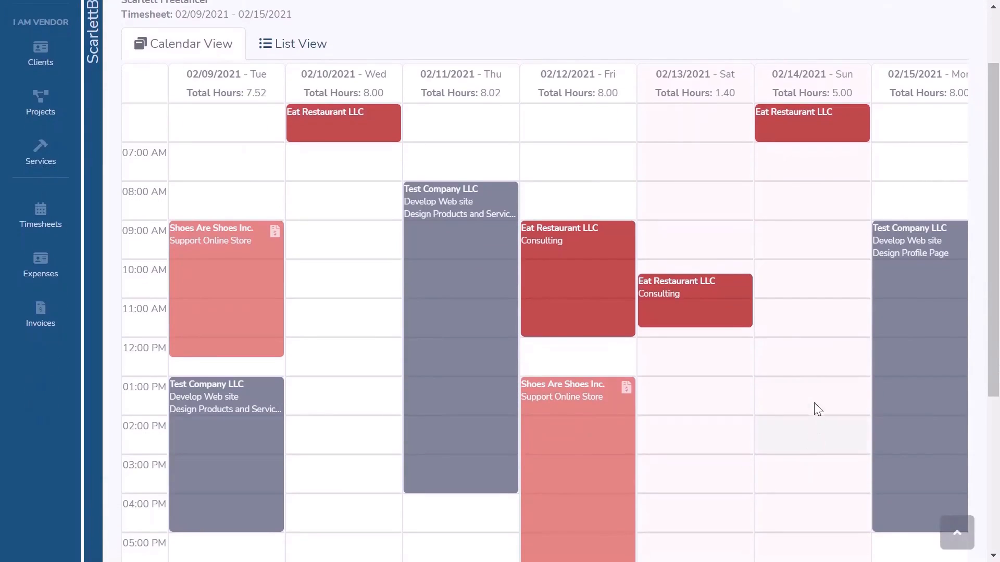
left_click(820, 315)
left_click(848, 336)
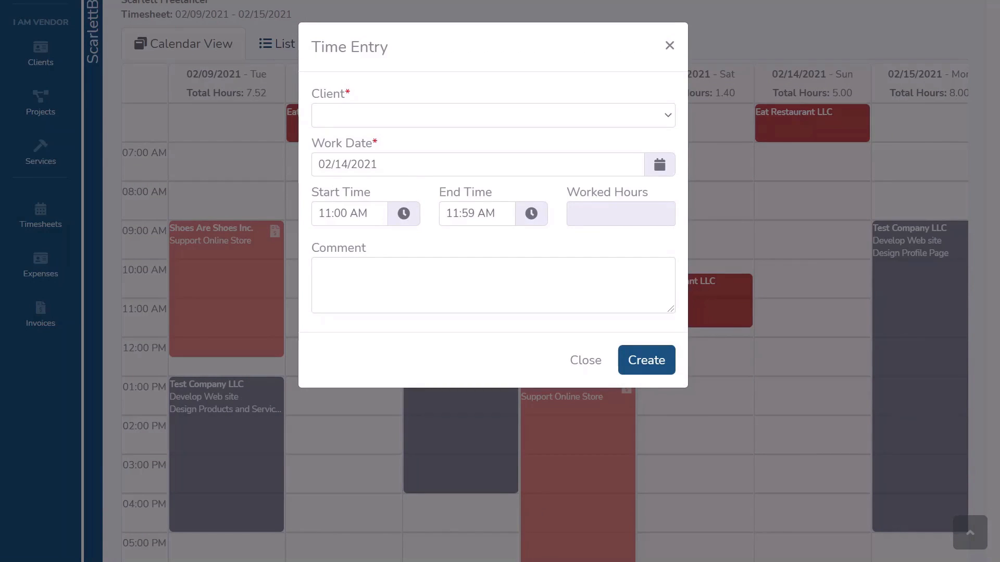
left_click(661, 115)
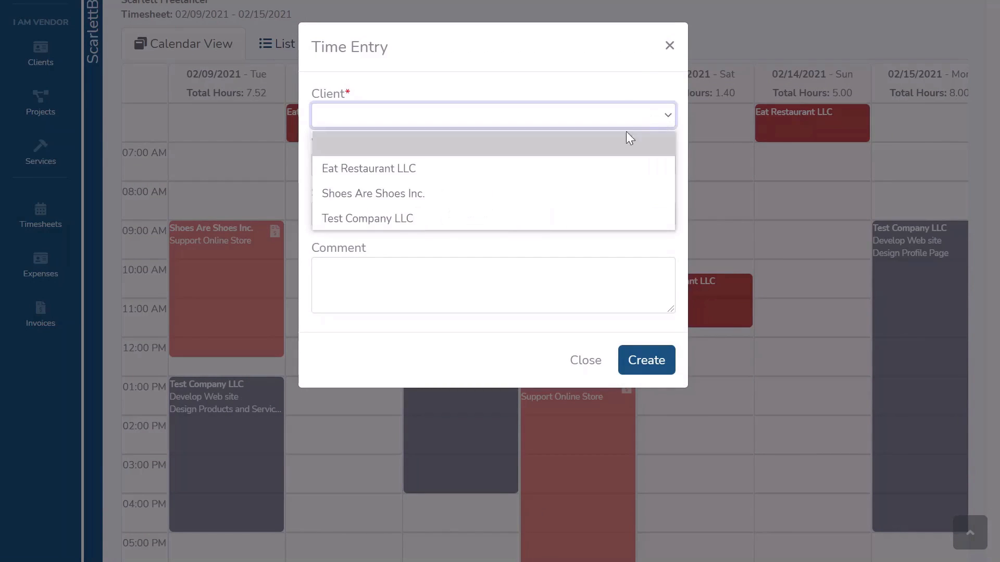
left_click(536, 167)
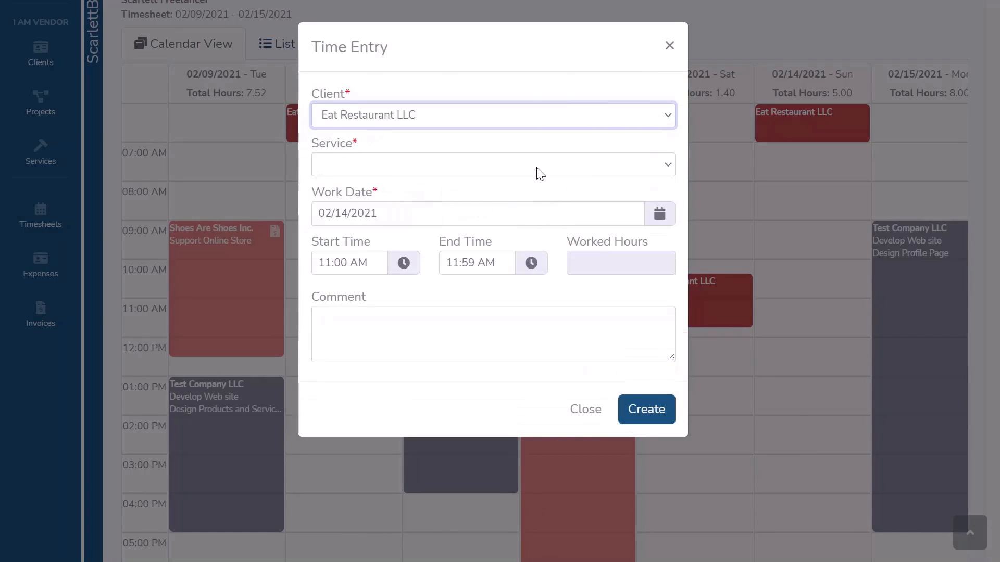
left_click(660, 165)
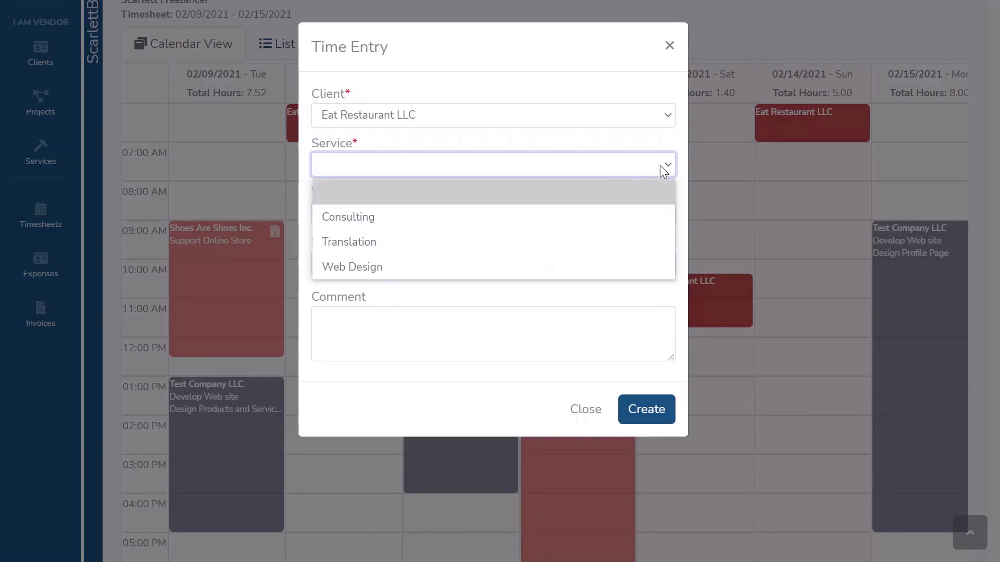
left_click(553, 215)
left_click(652, 413)
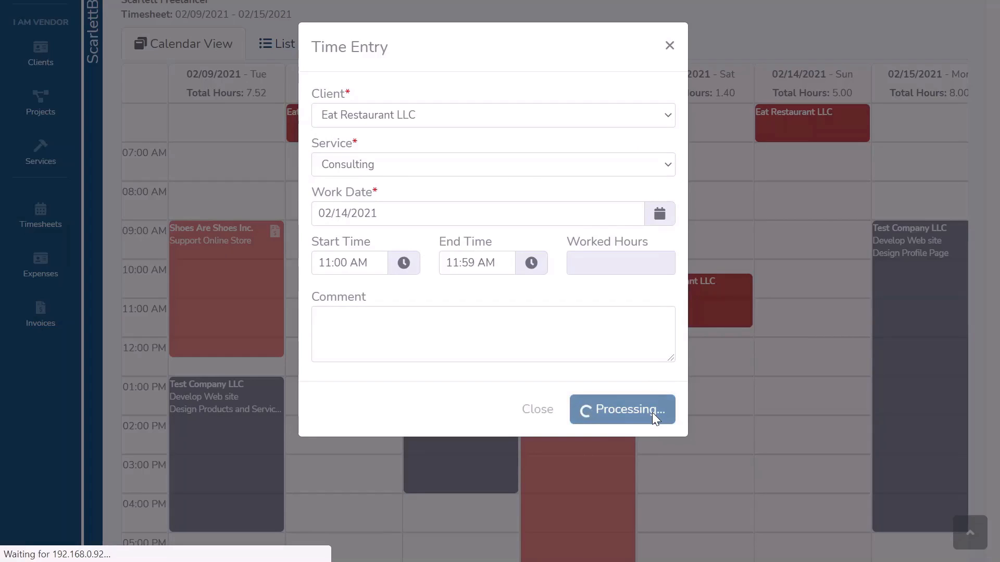
scroll(796, 409, "down", 3)
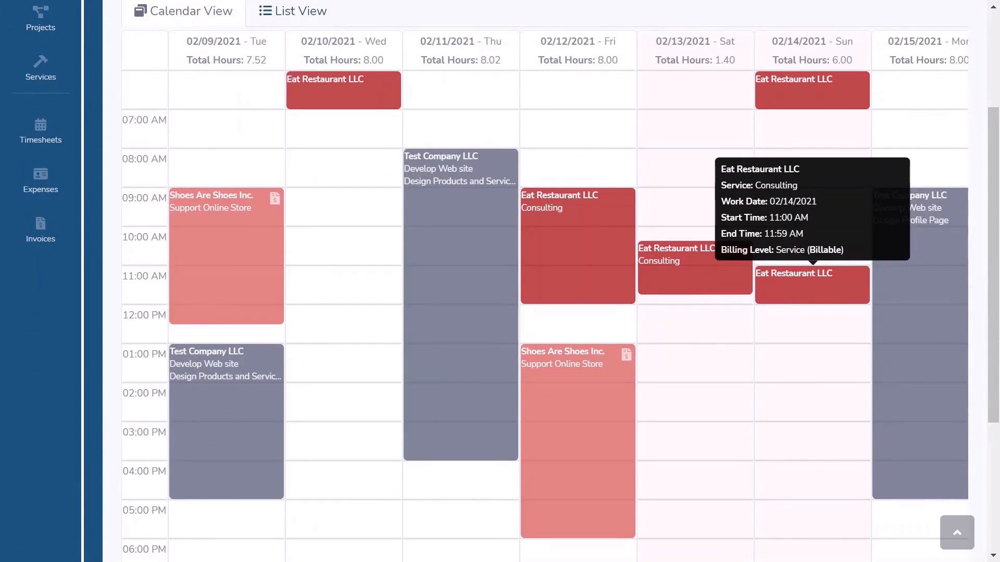
scroll(810, 279, "down", 1)
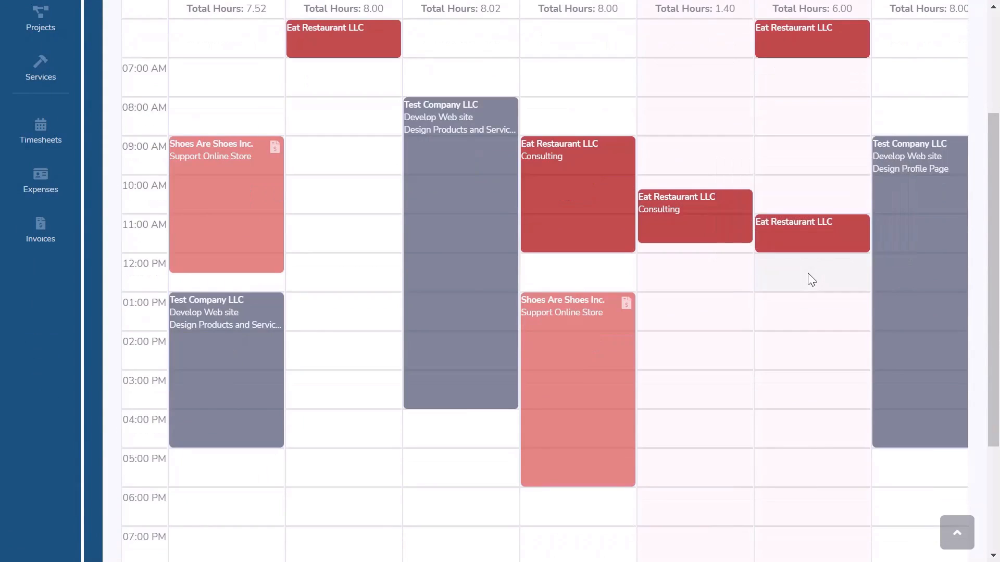
Show the timesheet's time entries as a list and export them to Excel.
scroll(811, 279, "up", 4)
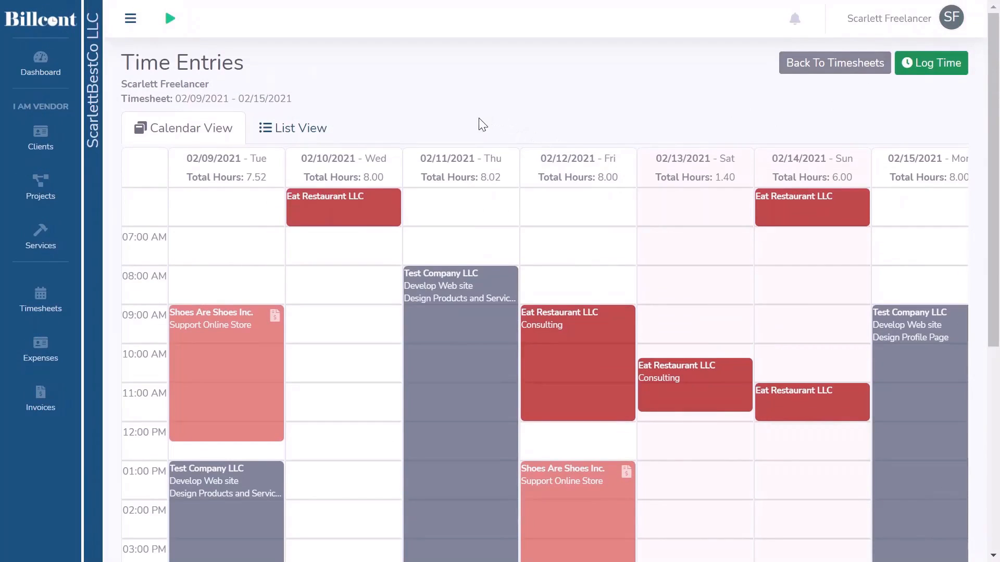
left_click(282, 131)
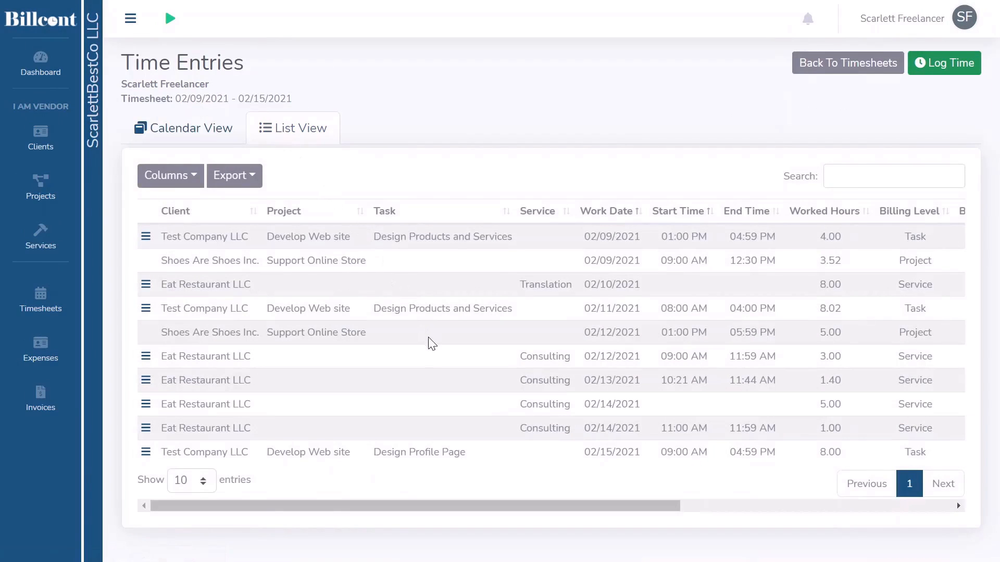
left_click_drag(475, 504, 342, 496)
left_click(255, 177)
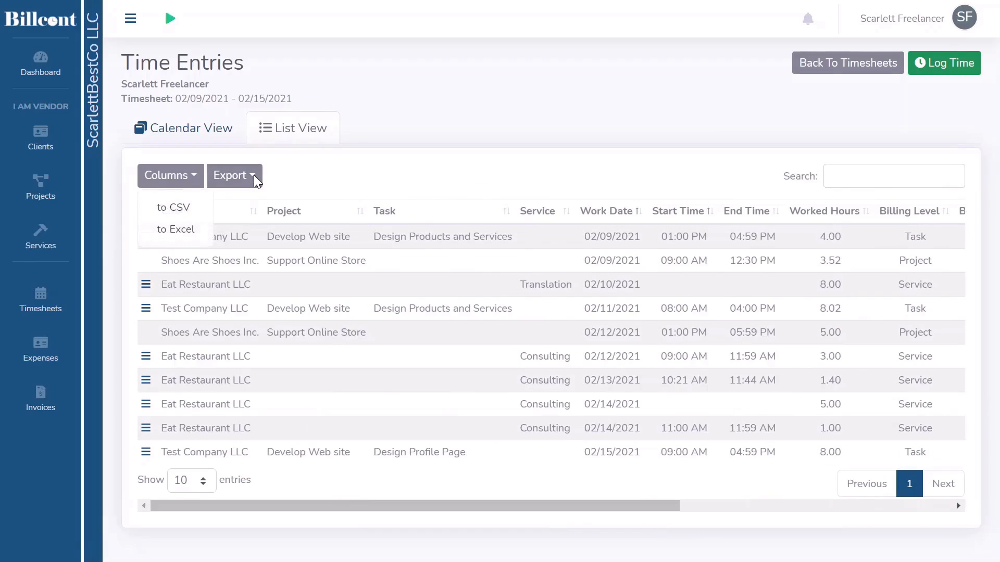
left_click(182, 235)
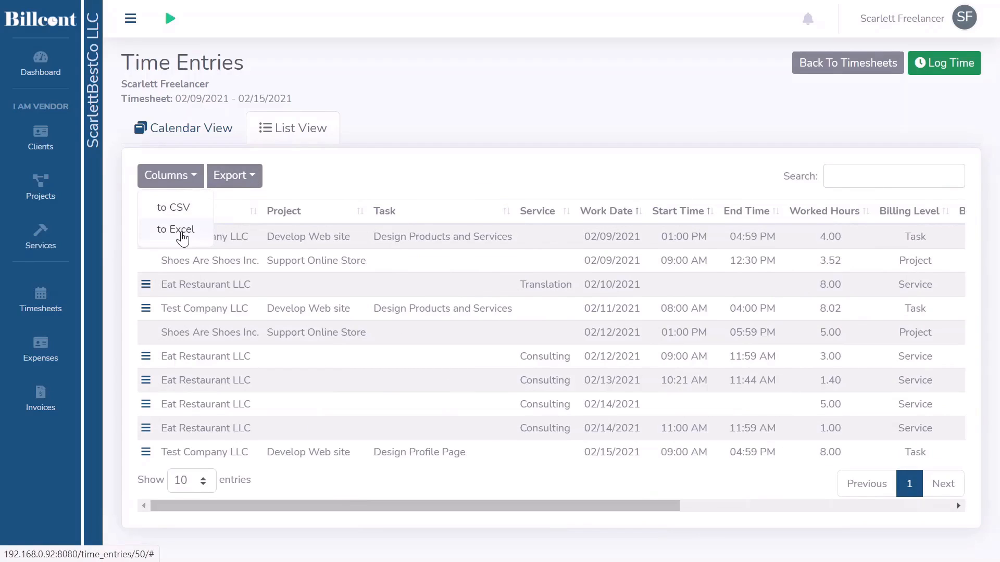